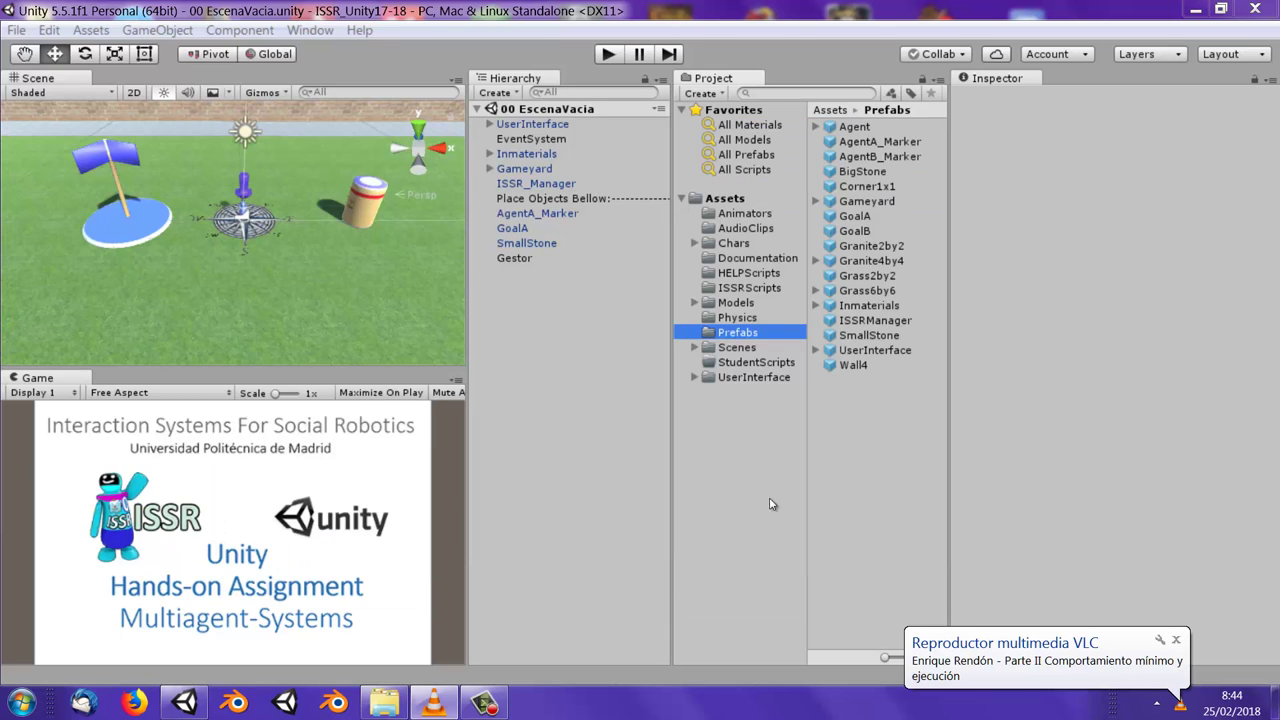
# Dismiss the VLC media player notification covering the Unity editor.
pyautogui.click(1176, 640)
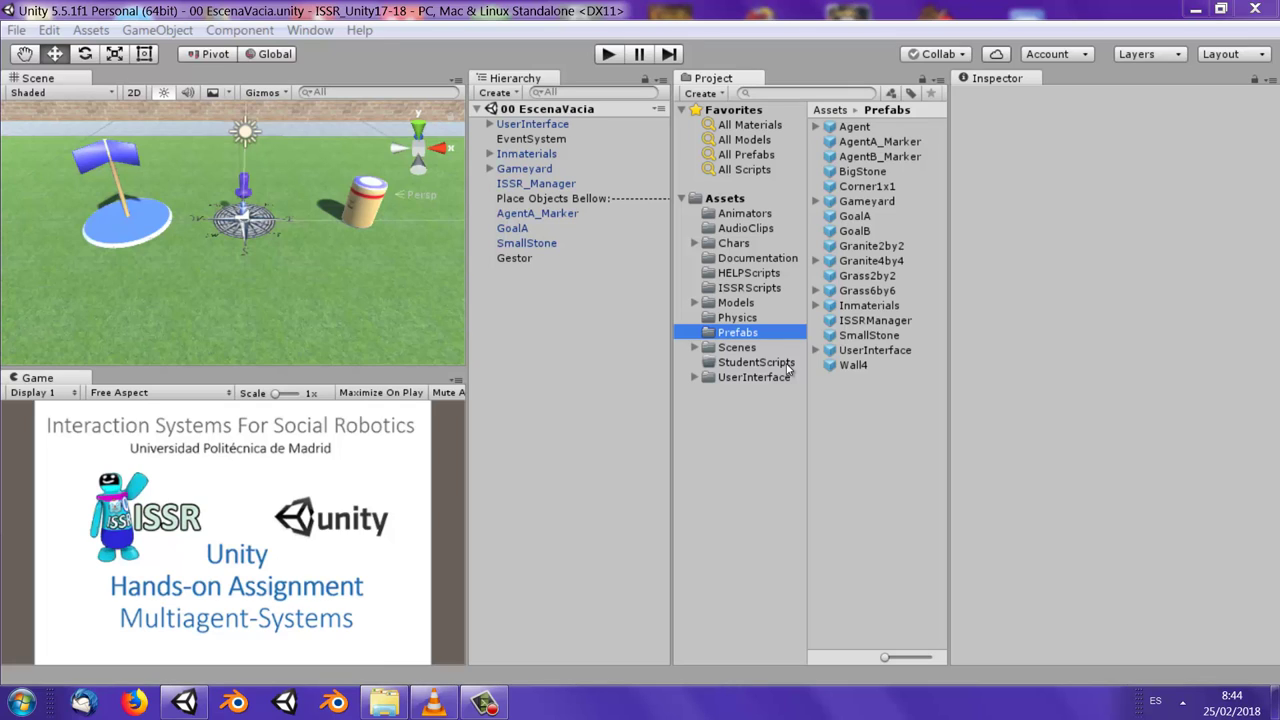
# In the StudentScripts folder, create a new C# script named TEST_Team.
pyautogui.click(787, 366)
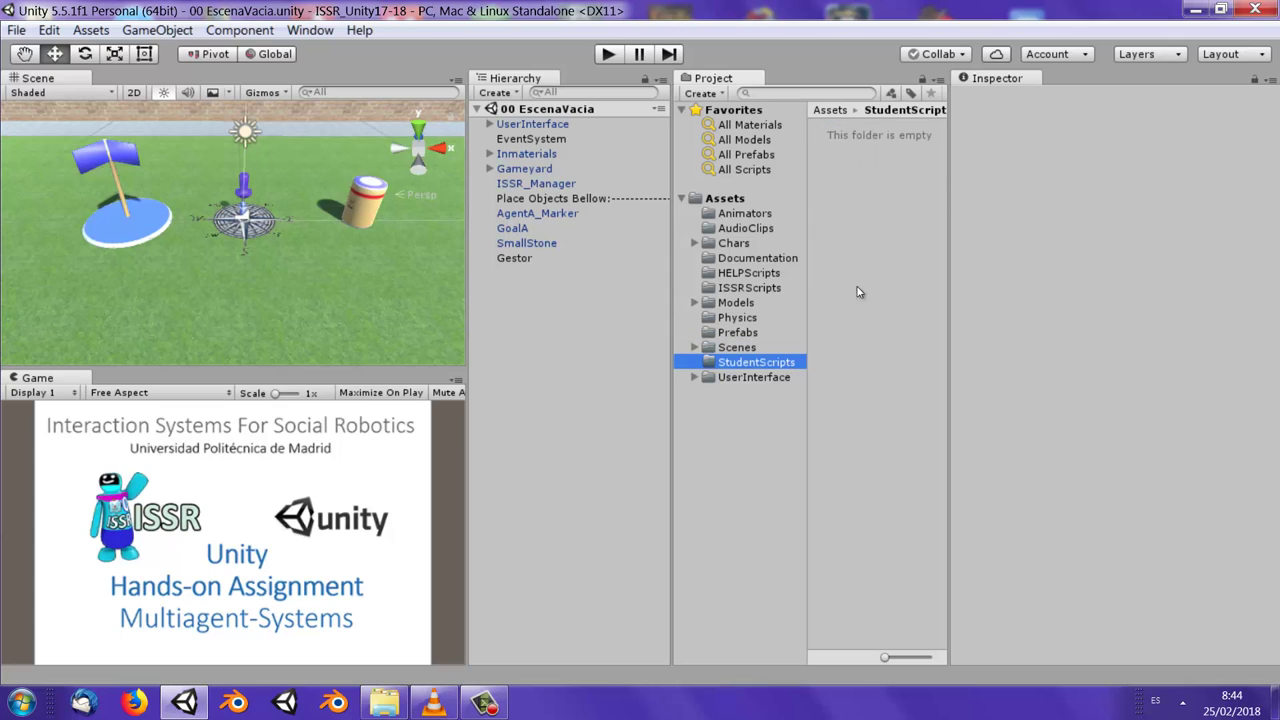
pyautogui.rightClick(873, 187)
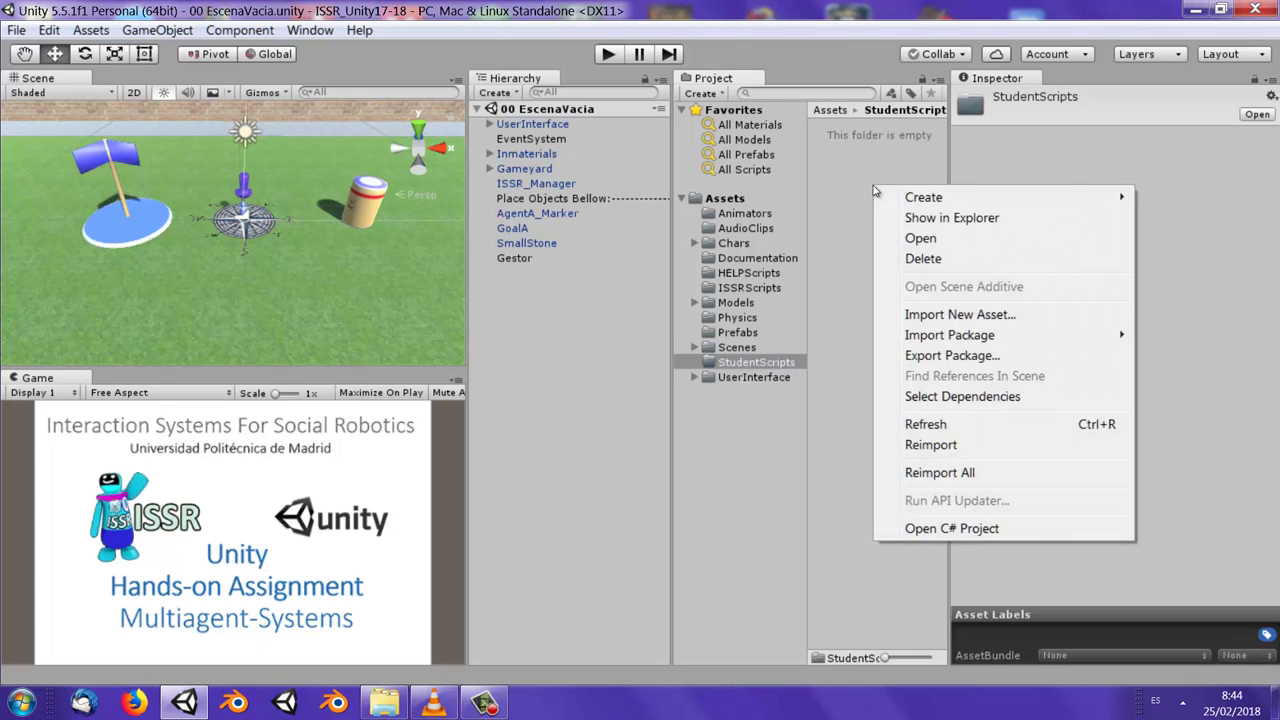
pyautogui.moveTo(920, 200)
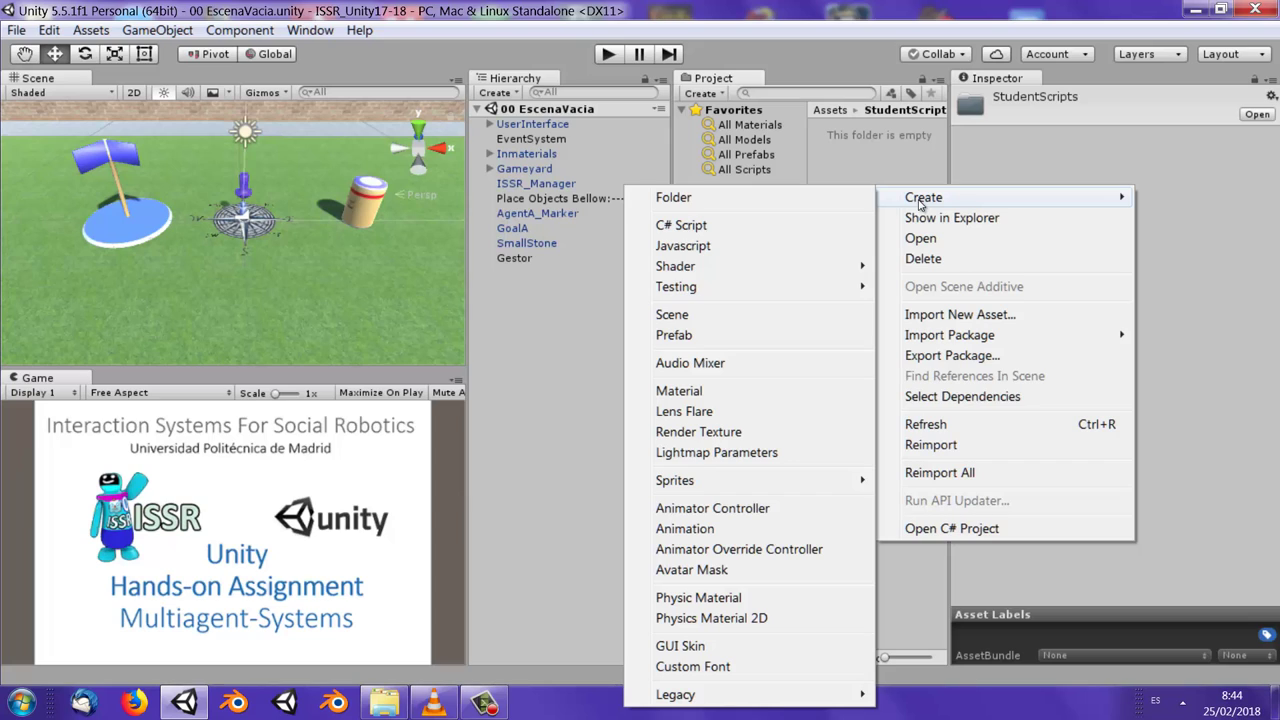
pyautogui.click(776, 231)
pyautogui.write('TEST_')
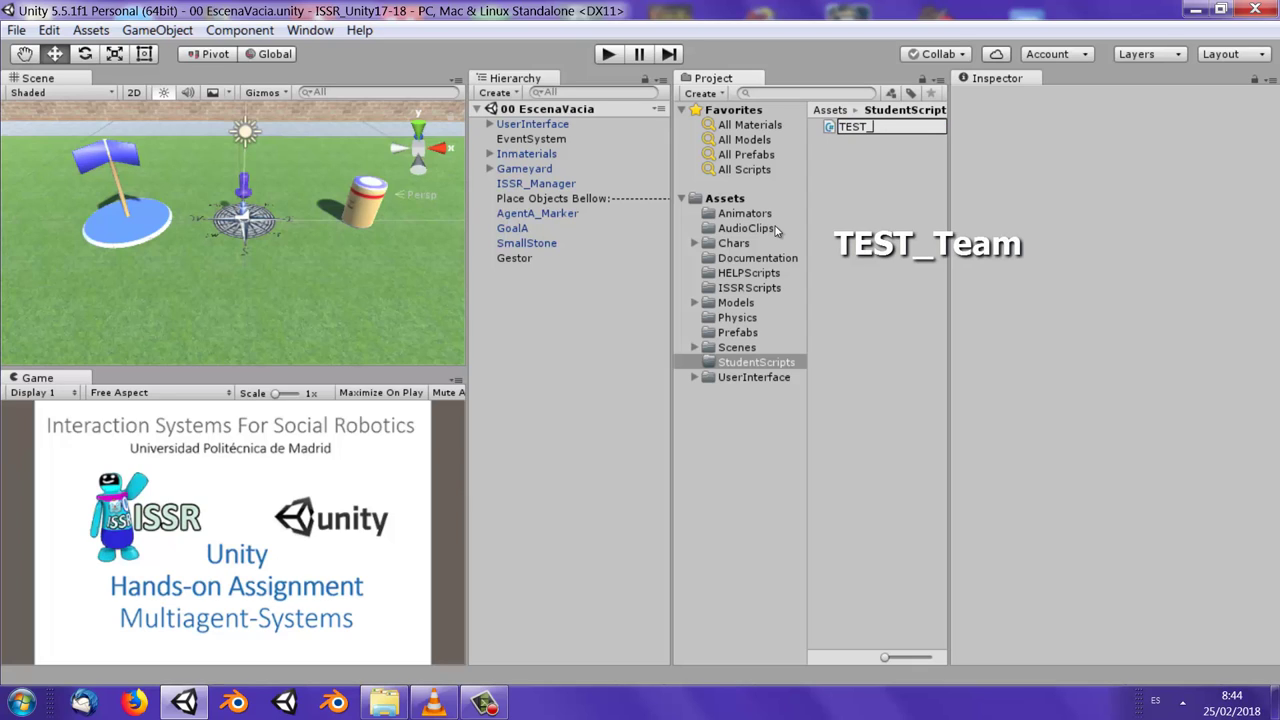
pyautogui.write('Team')
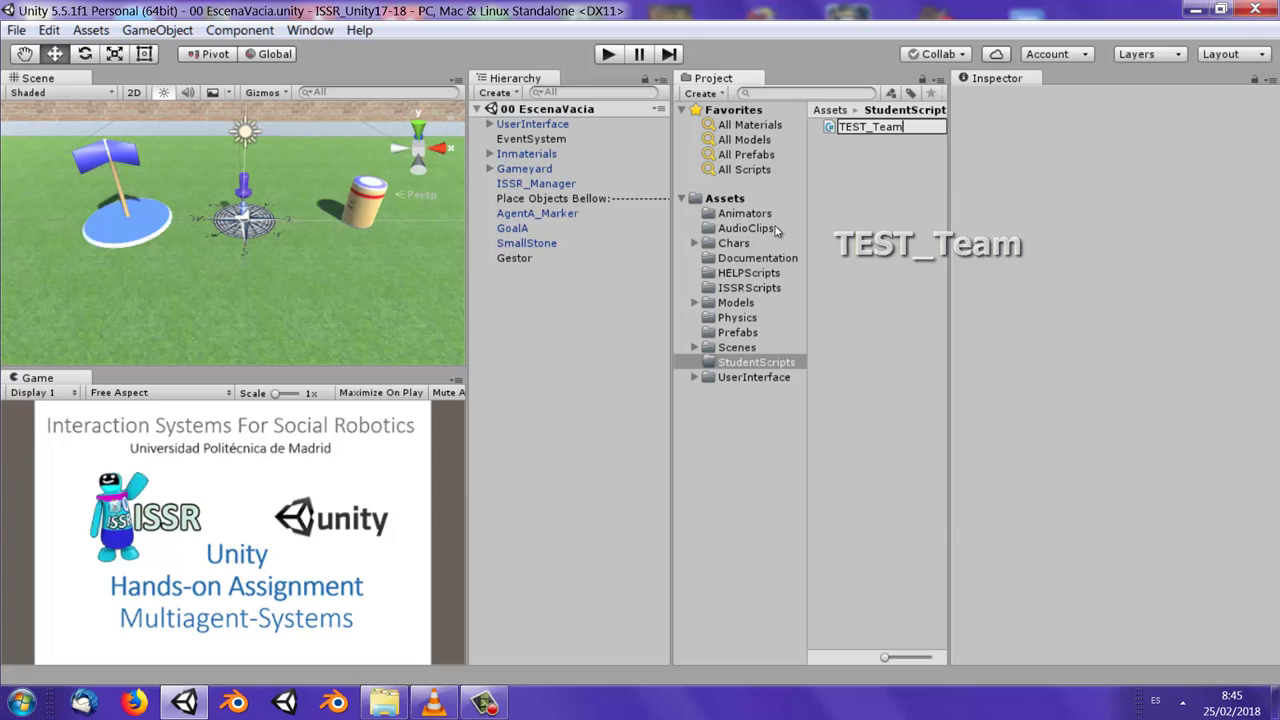
pyautogui.press('Return')
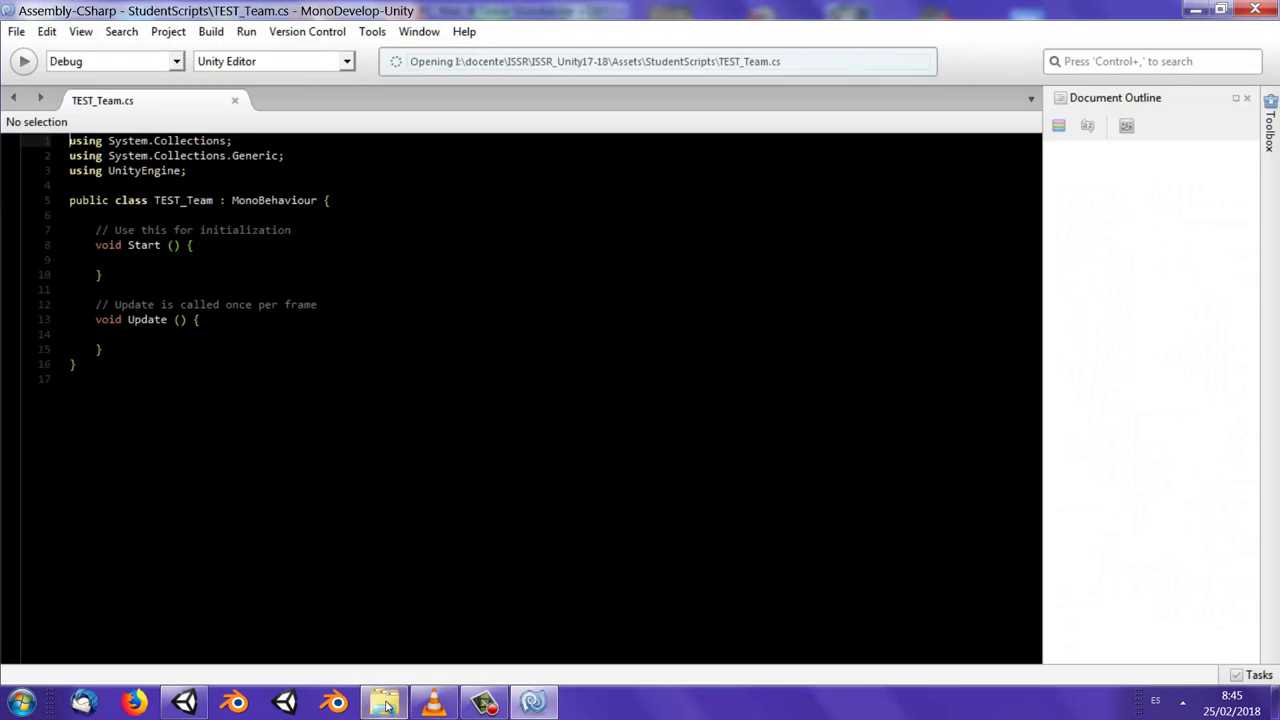
# Bring up the ISSR folder window that holds the programming guide.
pyautogui.moveTo(385, 702)
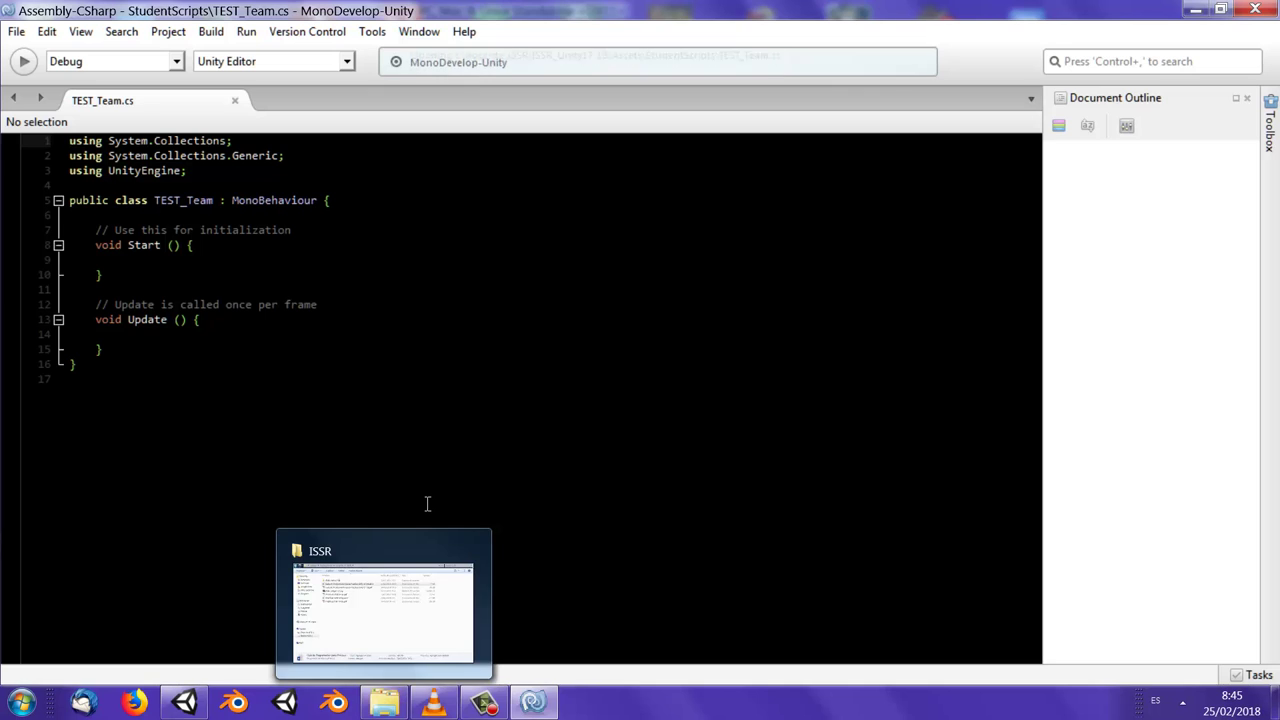
pyautogui.click(389, 706)
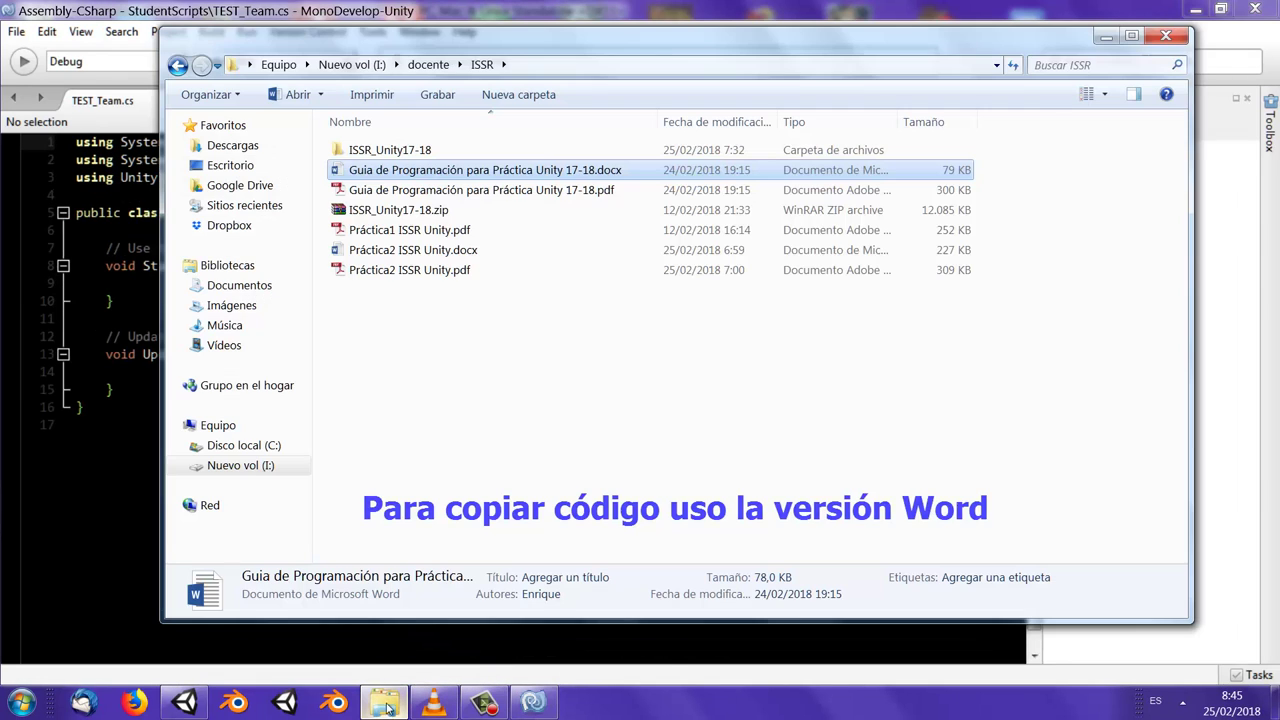
# Open the programming guide in Word and copy its 'Código ejemplo de crear equipo' code.
pyautogui.doubleClick(583, 172)
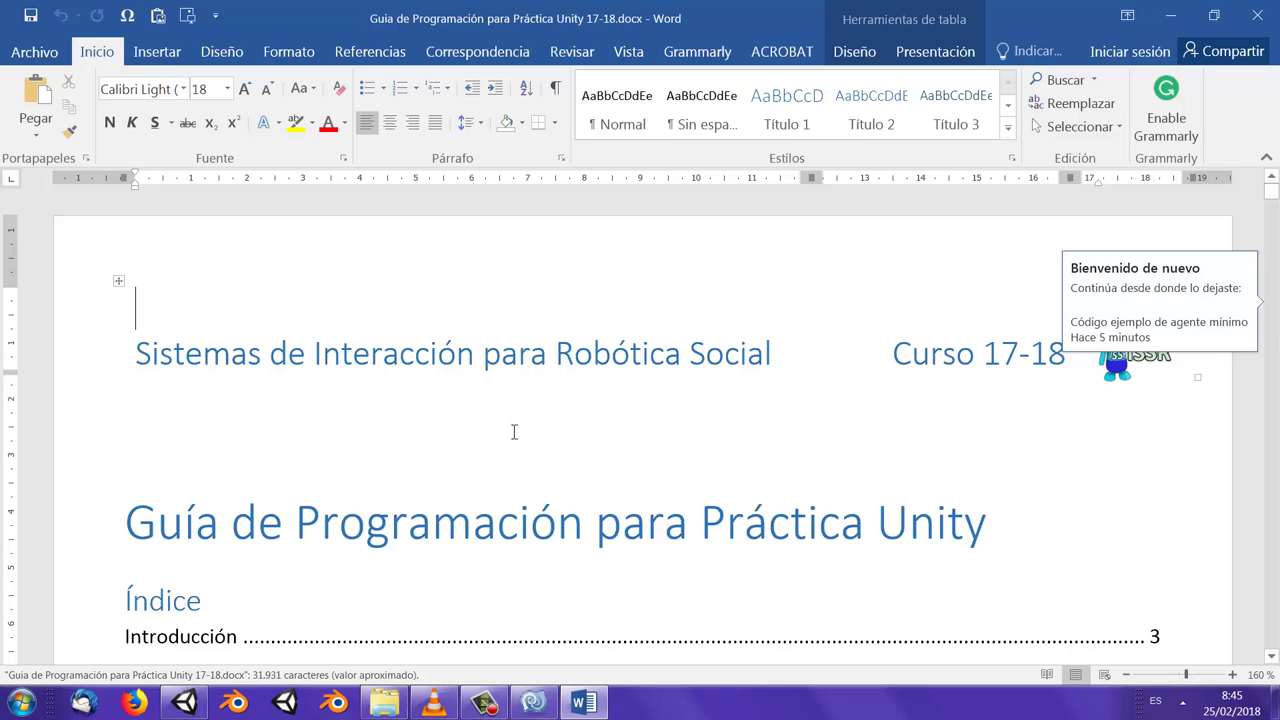
pyautogui.scroll(-5, 512, 430)
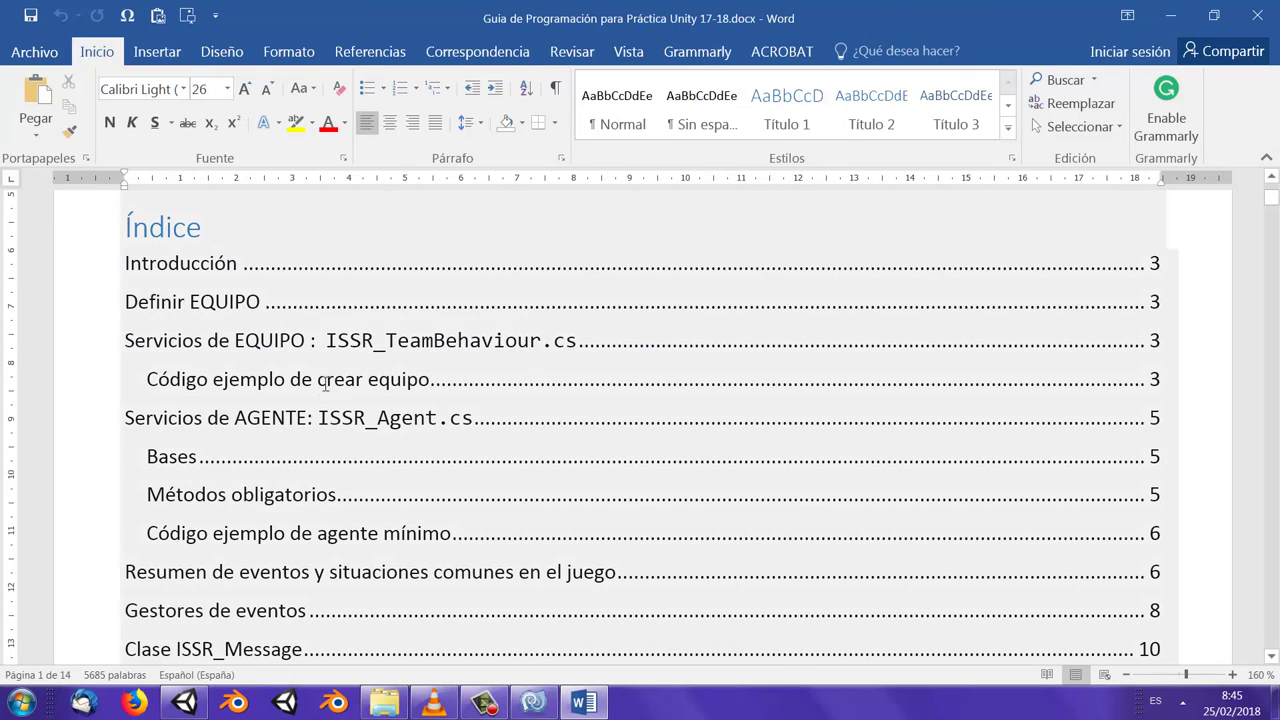
pyautogui.keyDown('ctrl'); pyautogui.click(319, 392); pyautogui.keyUp('ctrl')
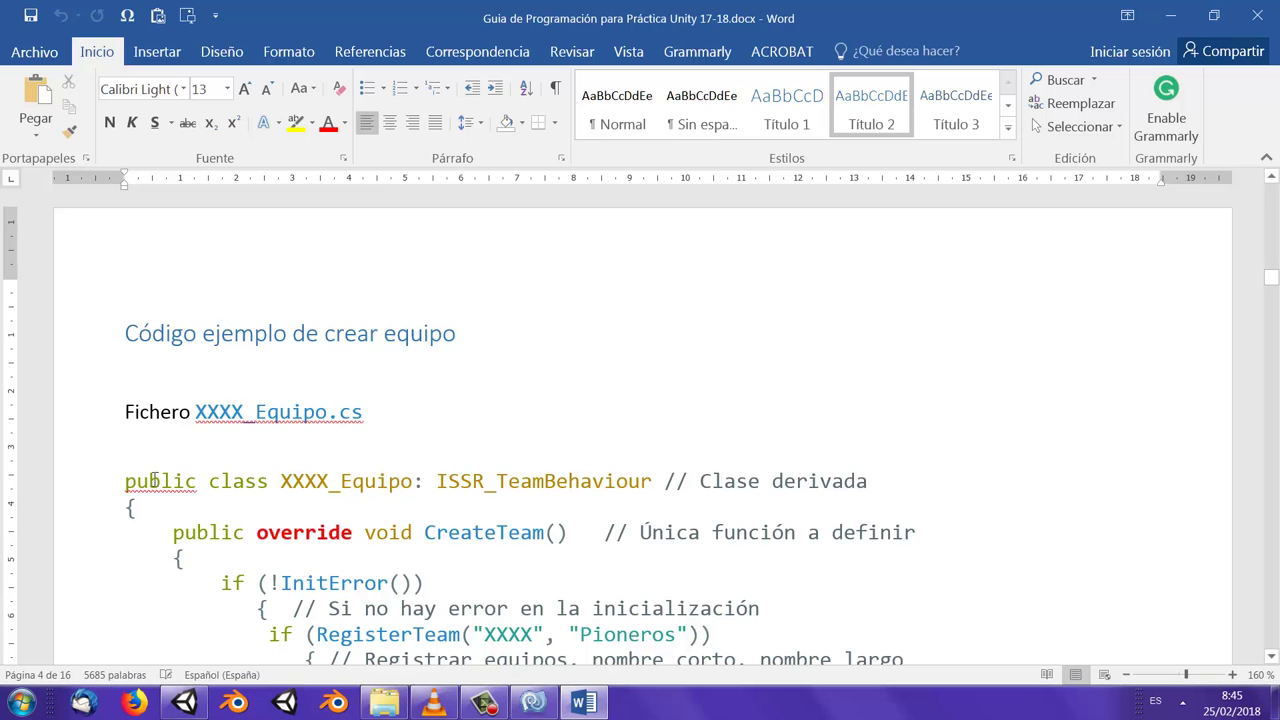
pyautogui.moveTo(128, 486)
pyautogui.mouseDown()
pyautogui.moveTo(287, 690)
pyautogui.moveTo(160, 372)
pyautogui.mouseUp()
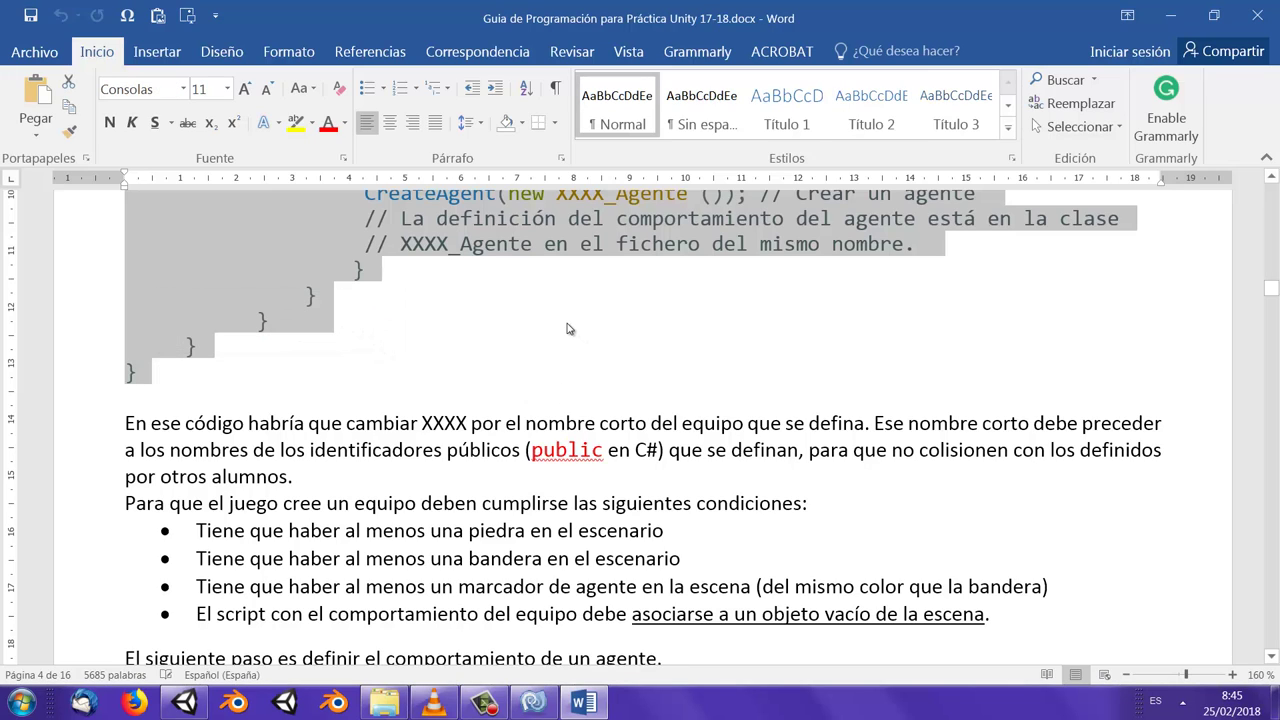
pyautogui.click(533, 703)
# Paste the guide's team code over the default class and rename the class to TEST_Team.
pyautogui.moveTo(78, 218); pyautogui.dragTo(173, 435)
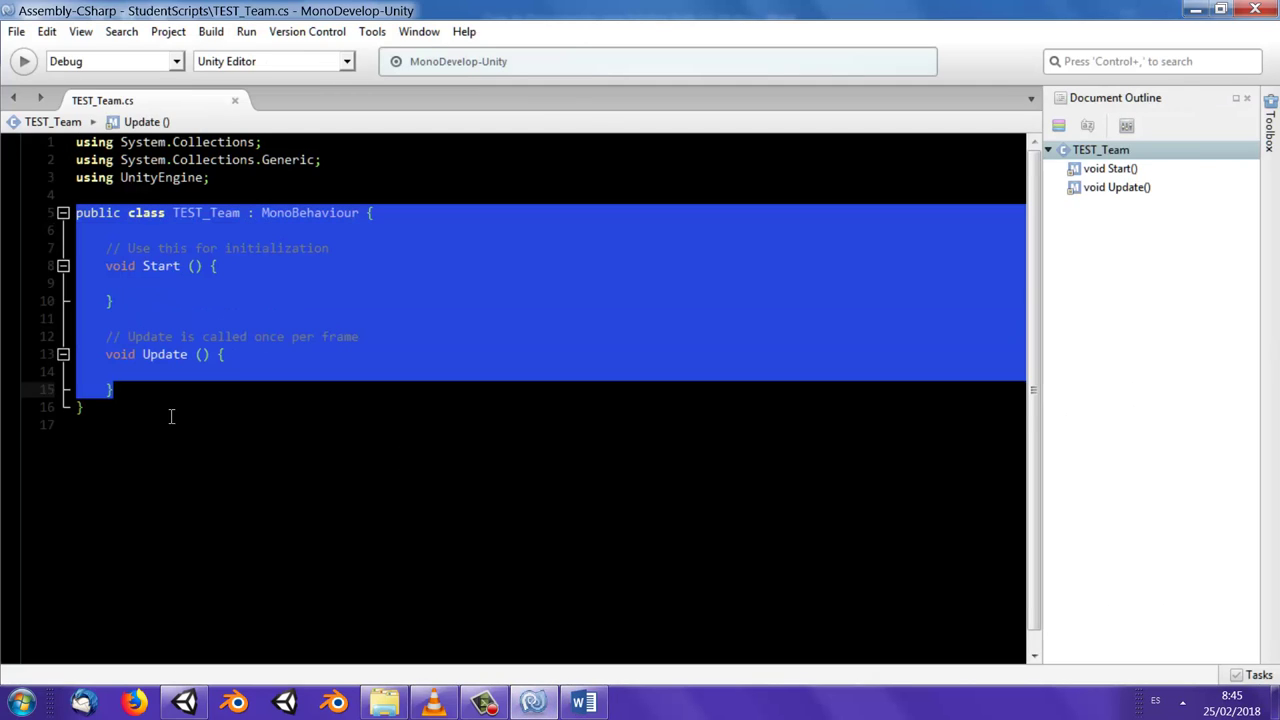
pyautogui.hotkey('ctrl', 'v')
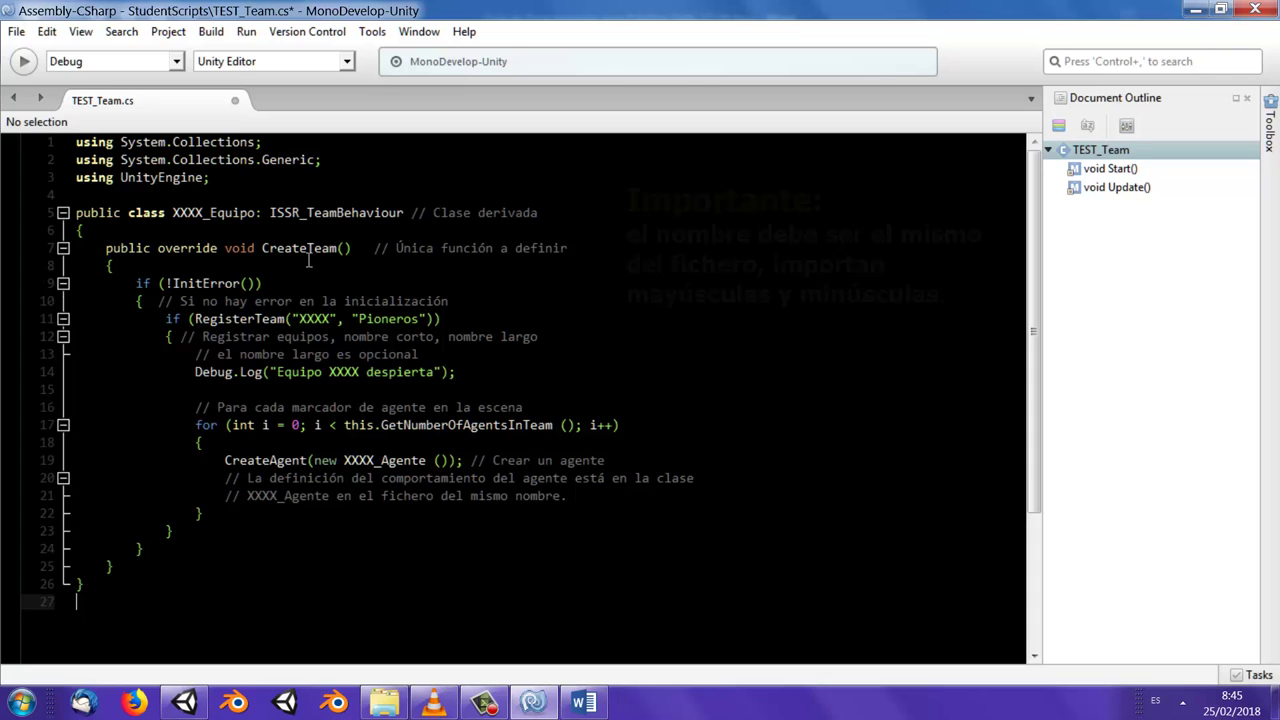
pyautogui.moveTo(259, 213); pyautogui.dragTo(173, 213)
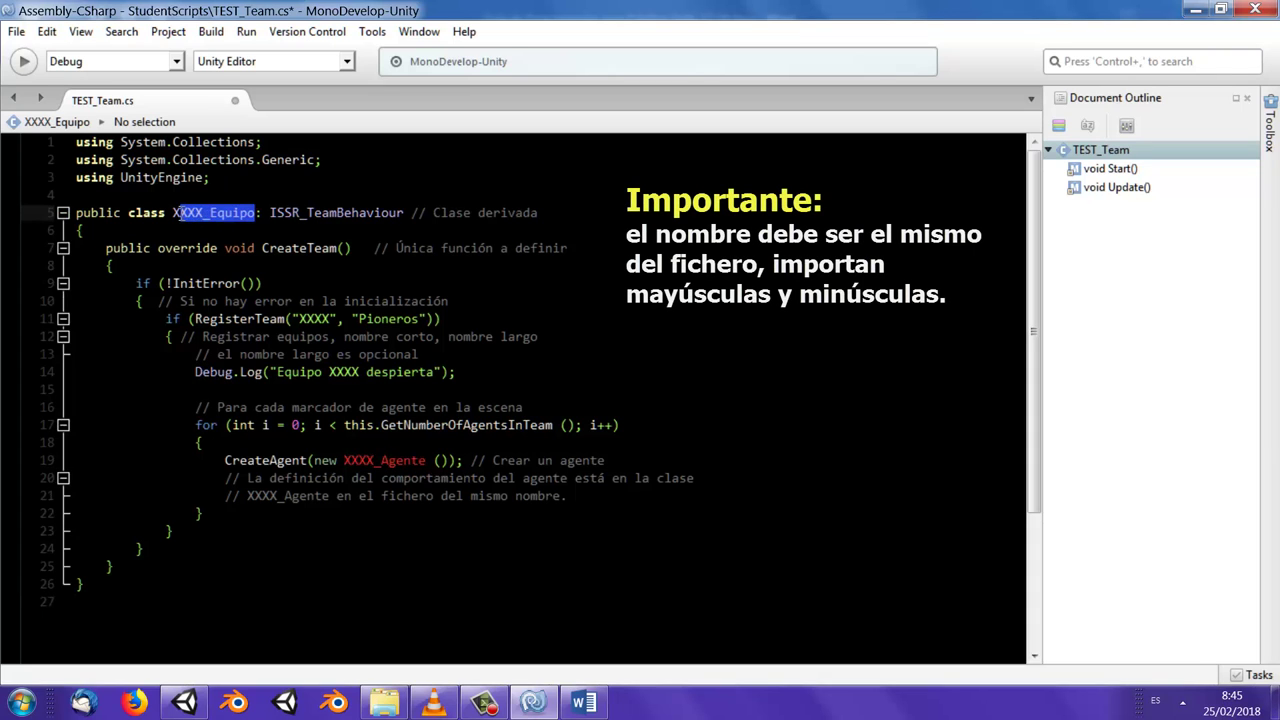
pyautogui.write('TE')
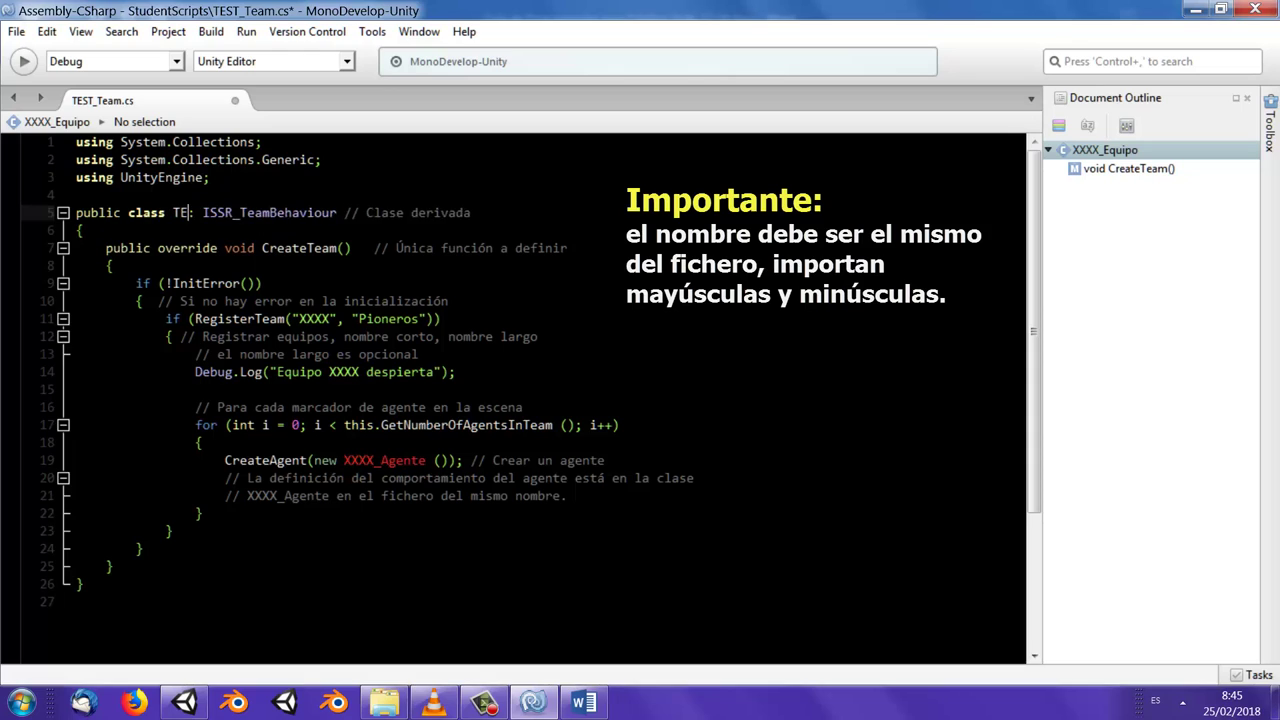
pyautogui.write('ST_')
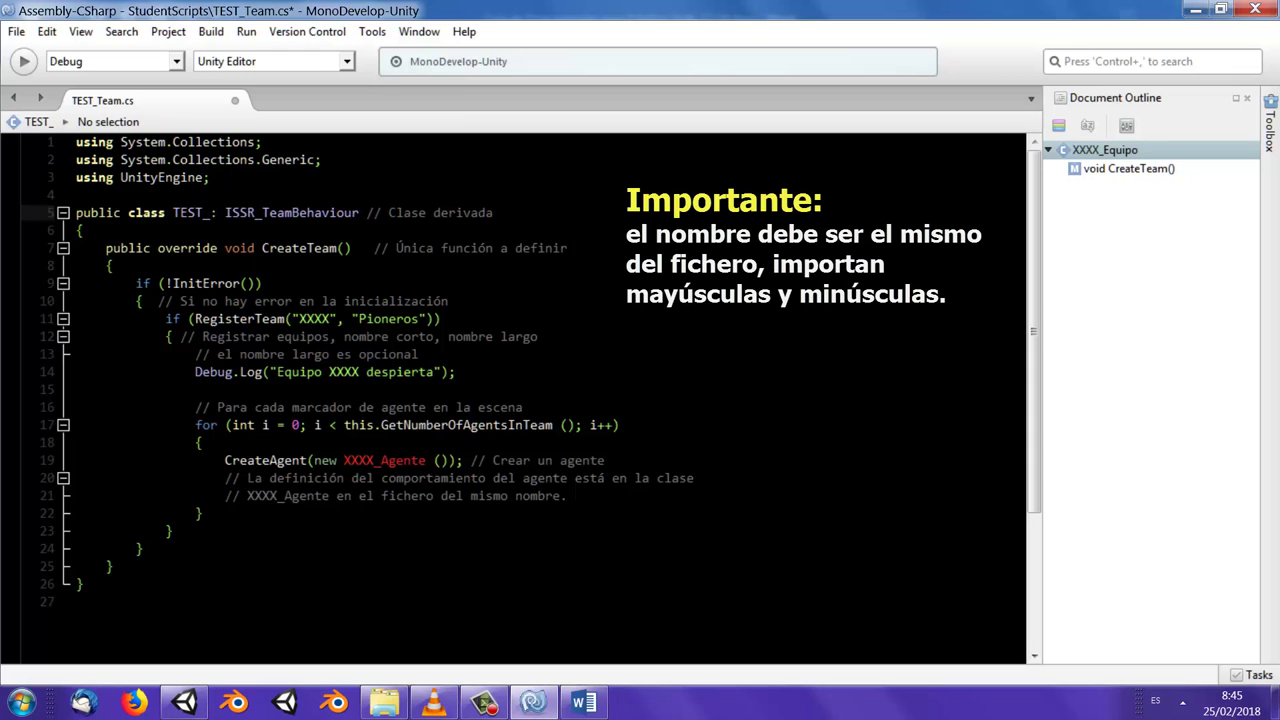
pyautogui.write('Team')
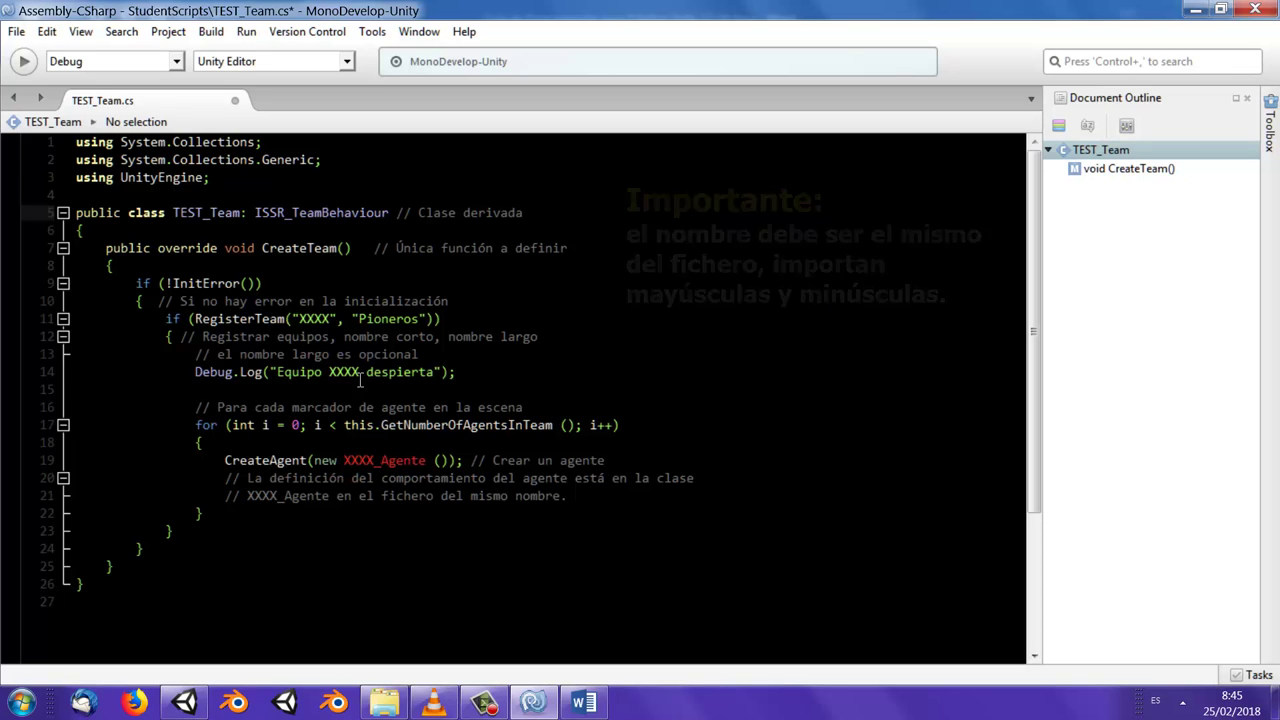
# Replace both XXXX placeholders with TEST, in RegisterTeam and the 'Equipo TEST despierta' log.
pyautogui.click(316, 318)
pyautogui.doubleClick(316, 318)
pyautogui.write('T')
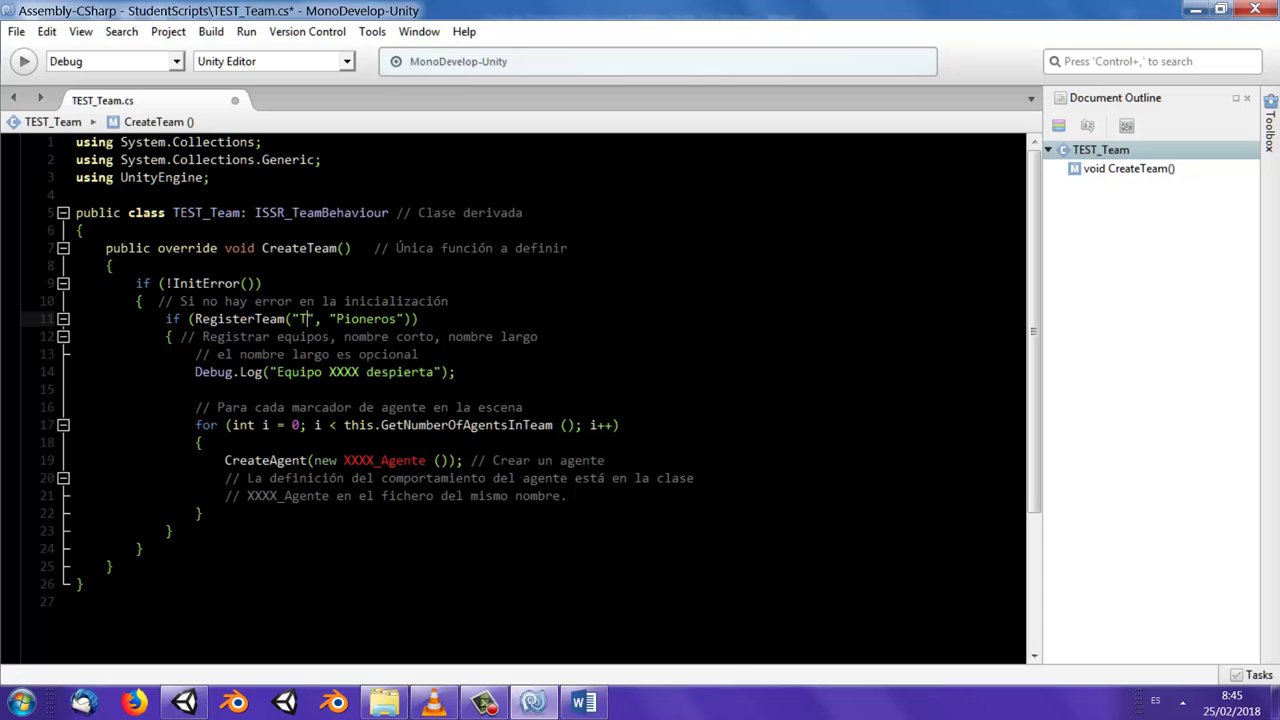
pyautogui.write('EST')
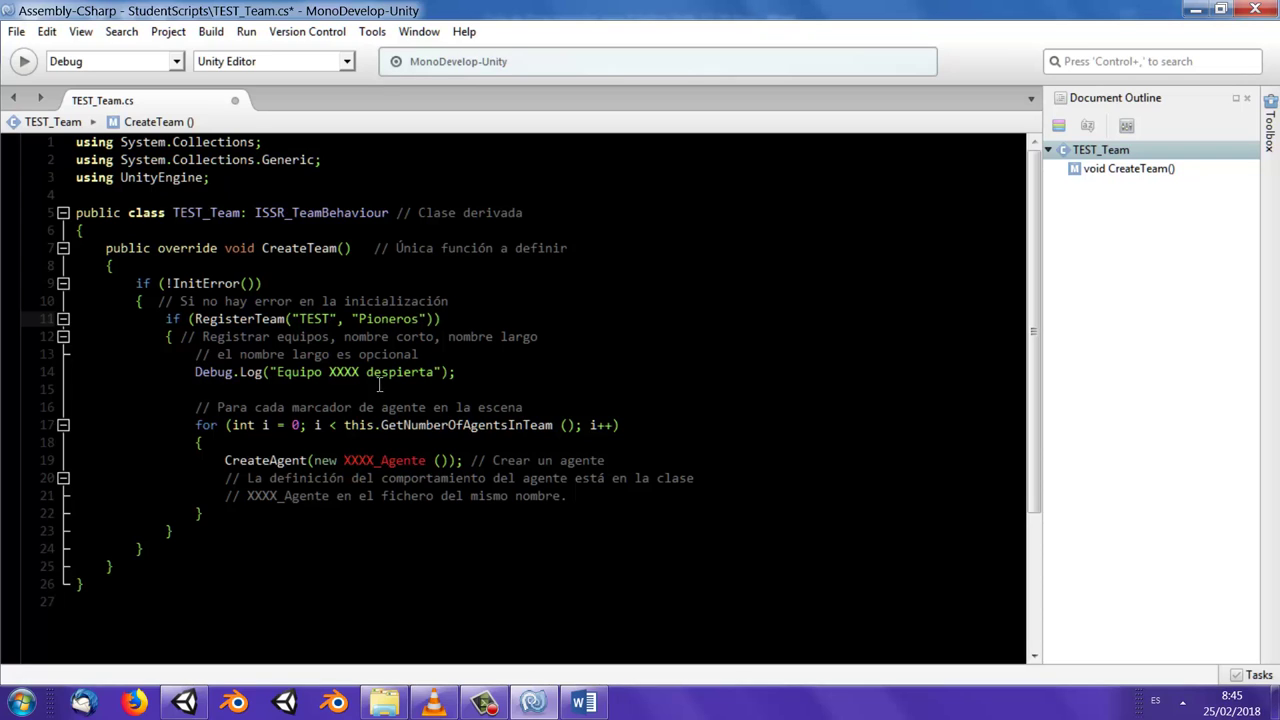
pyautogui.doubleClick(348, 372)
pyautogui.write('TE')
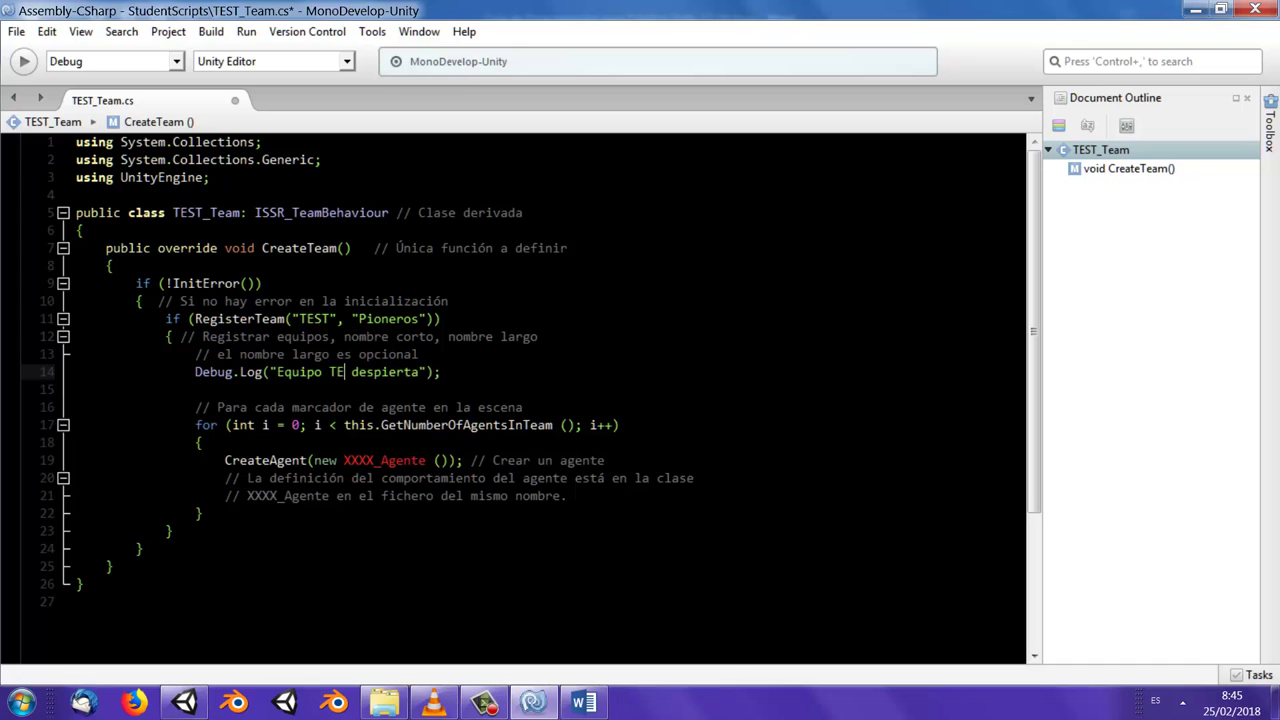
pyautogui.write('ST')
# Change the XXXX_Agente class in the CreateAgent call to TEST_Agent.
pyautogui.doubleClick(390, 318)
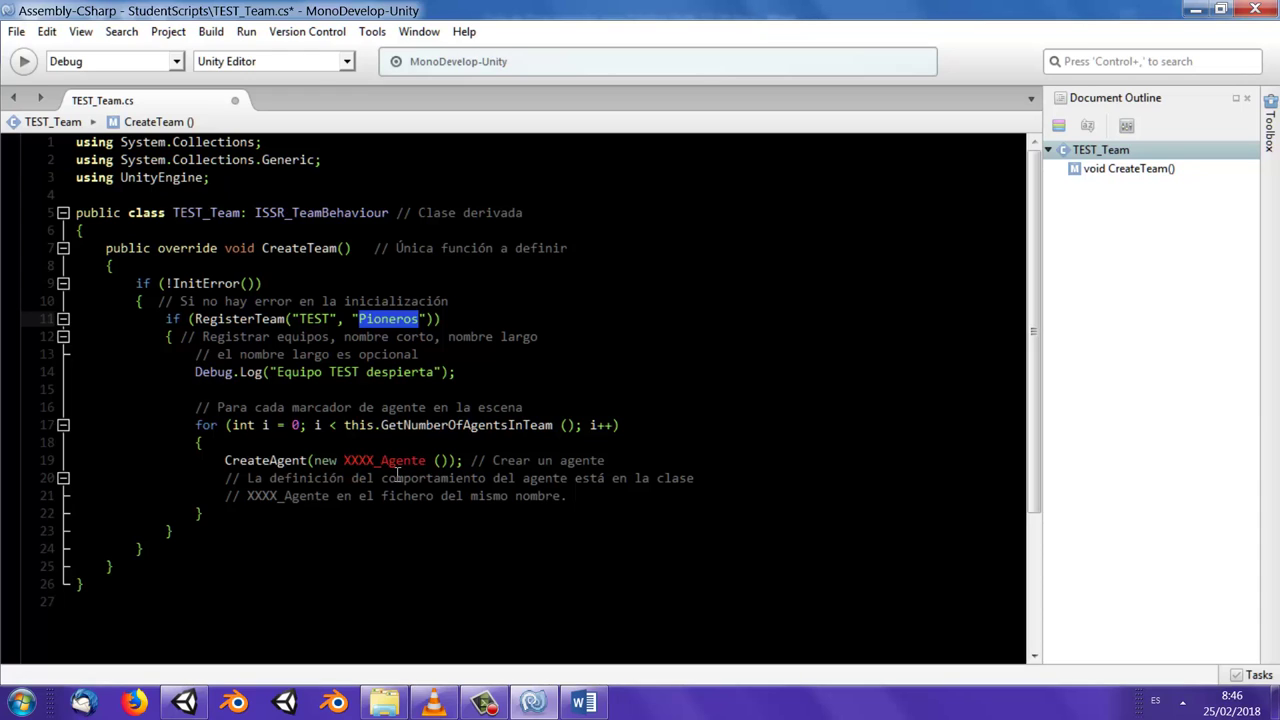
pyautogui.moveTo(344, 461); pyautogui.dragTo(427, 462)
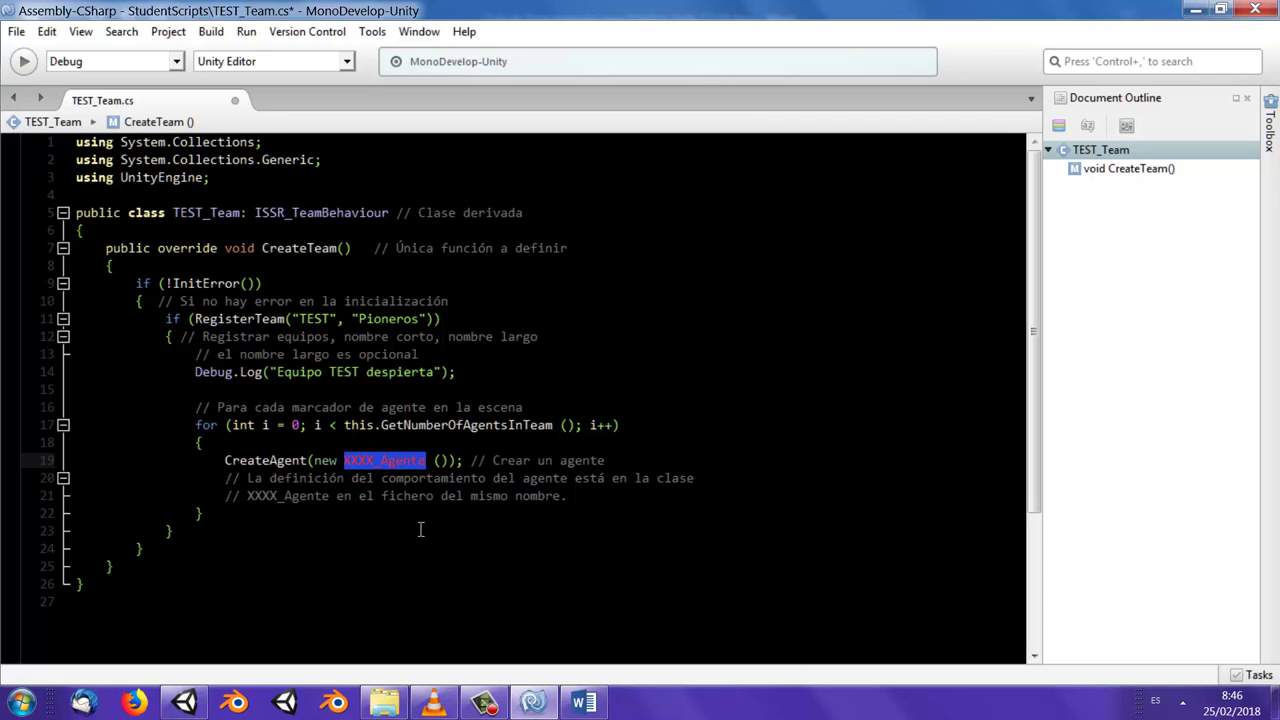
pyautogui.write('TES')
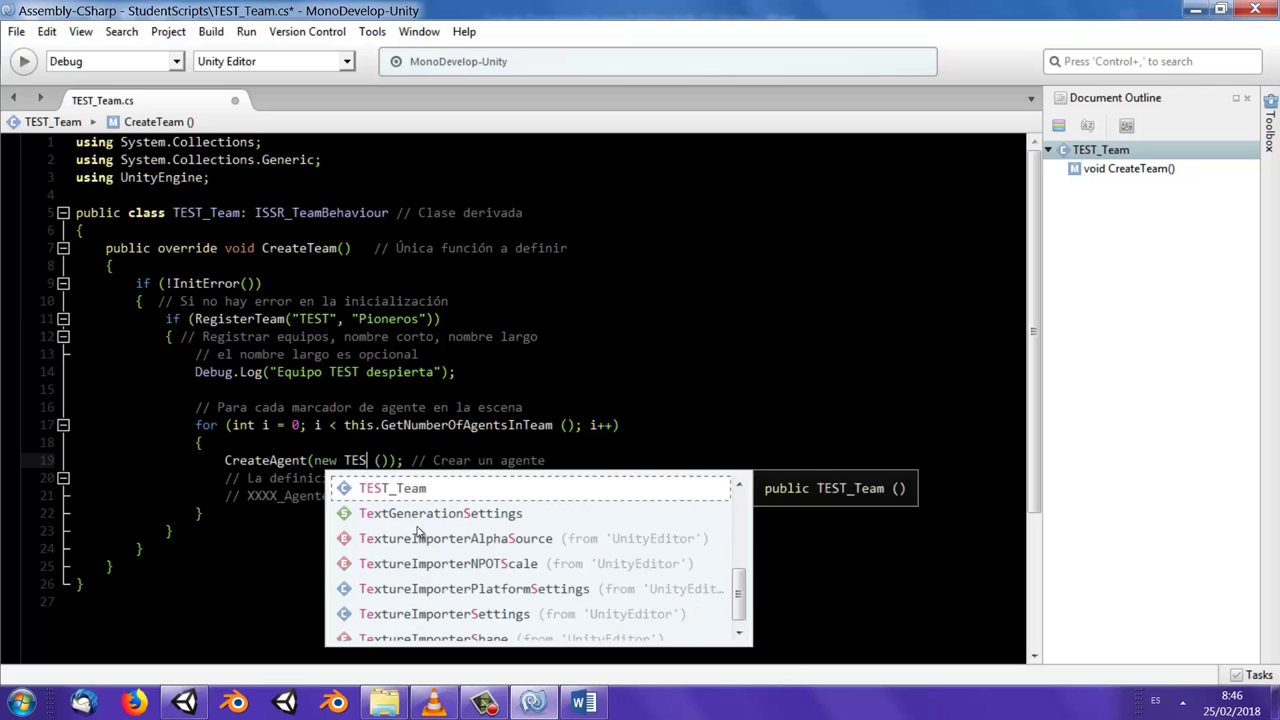
pyautogui.write('T_A')
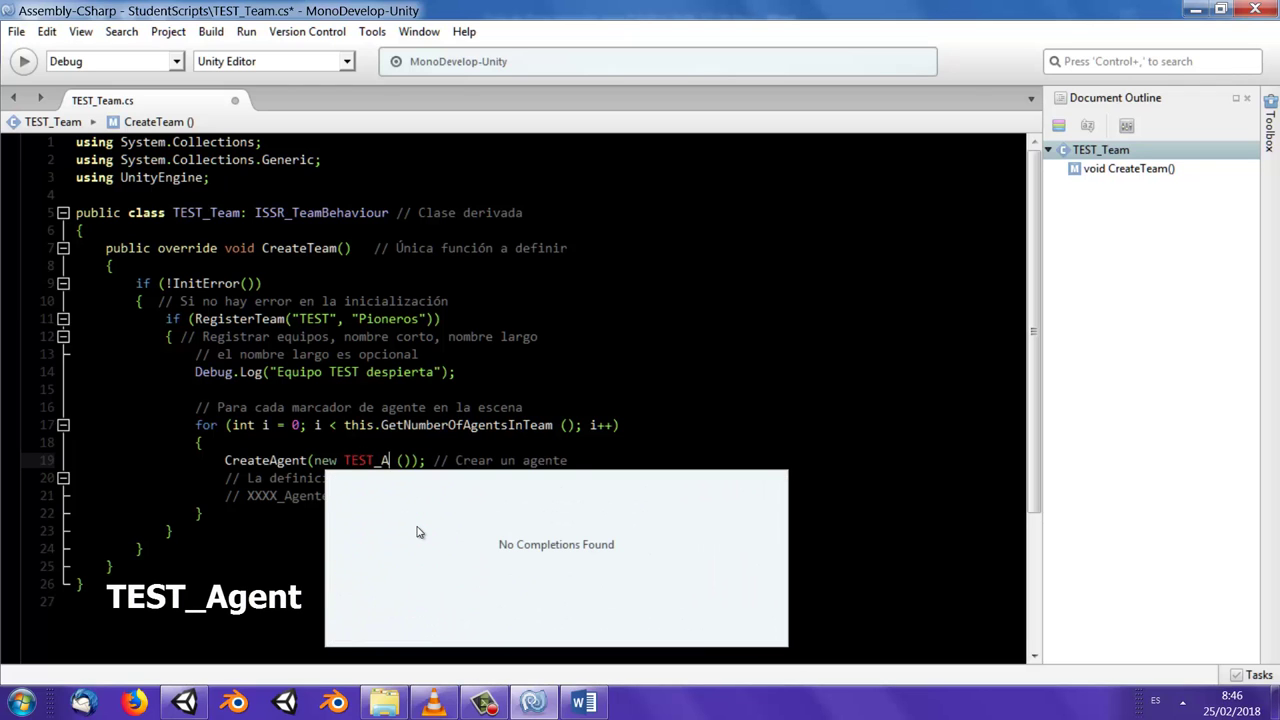
pyautogui.write('gent')
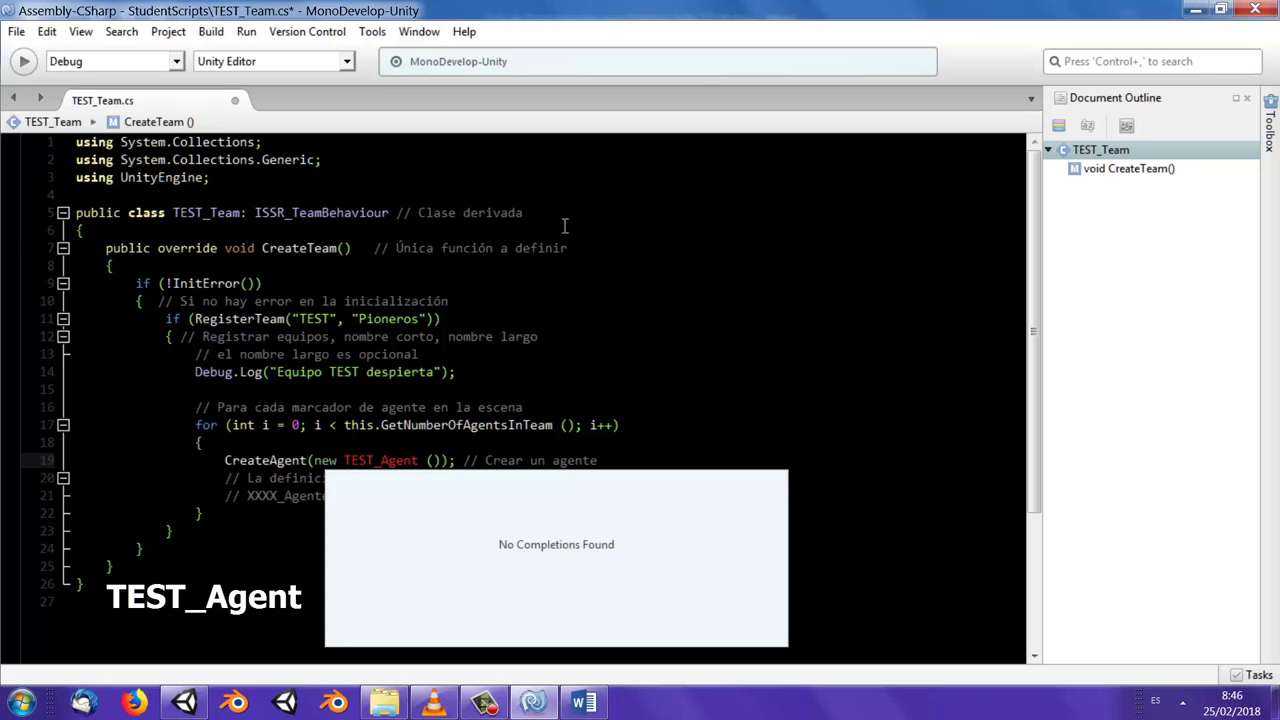
pyautogui.click(563, 226)
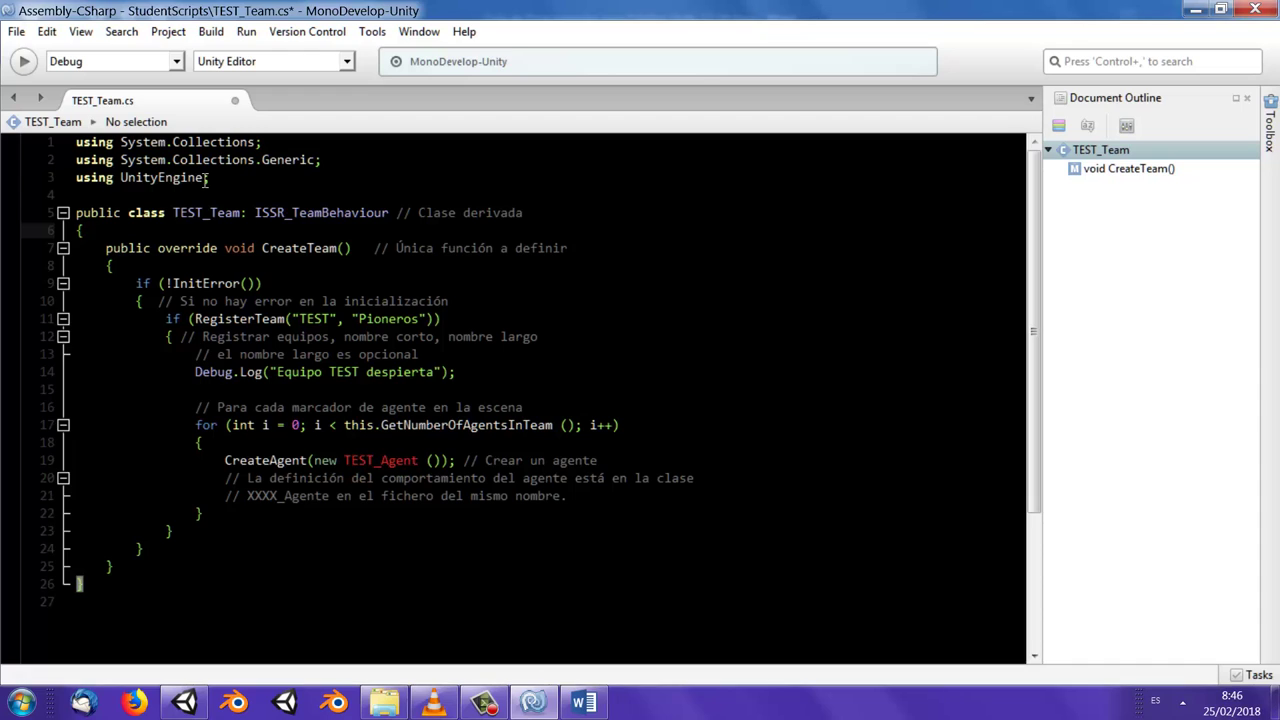
# Save the TEST_Team script and return to Unity.
pyautogui.click(16, 31)
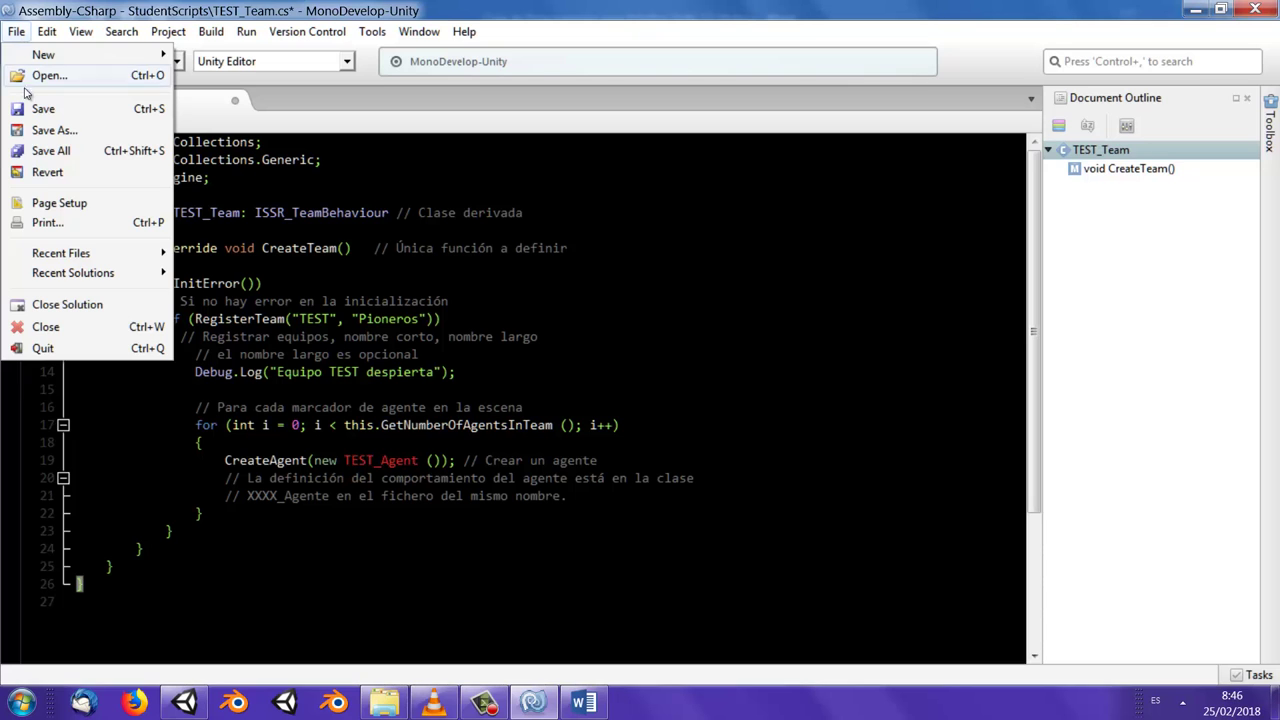
pyautogui.click(40, 108)
pyautogui.click(184, 702)
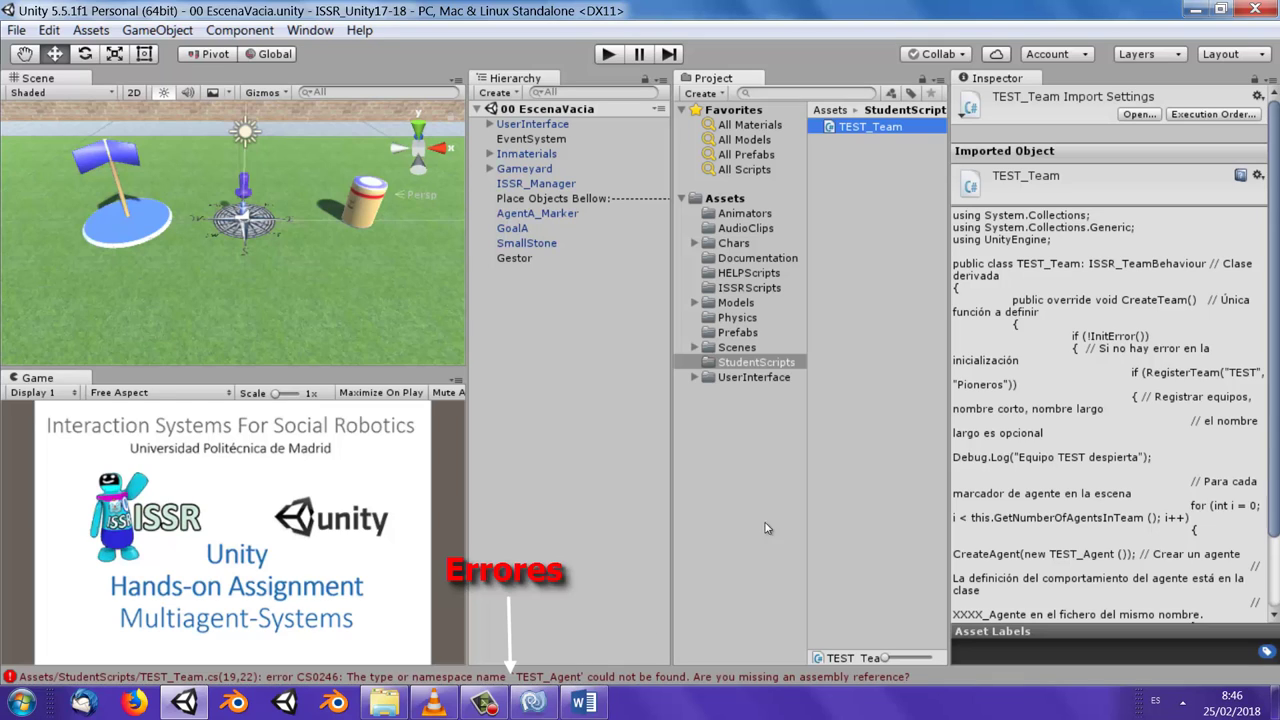
# In StudentScripts, create a new C# script named TEST_Agent.
pyautogui.rightClick(857, 186)
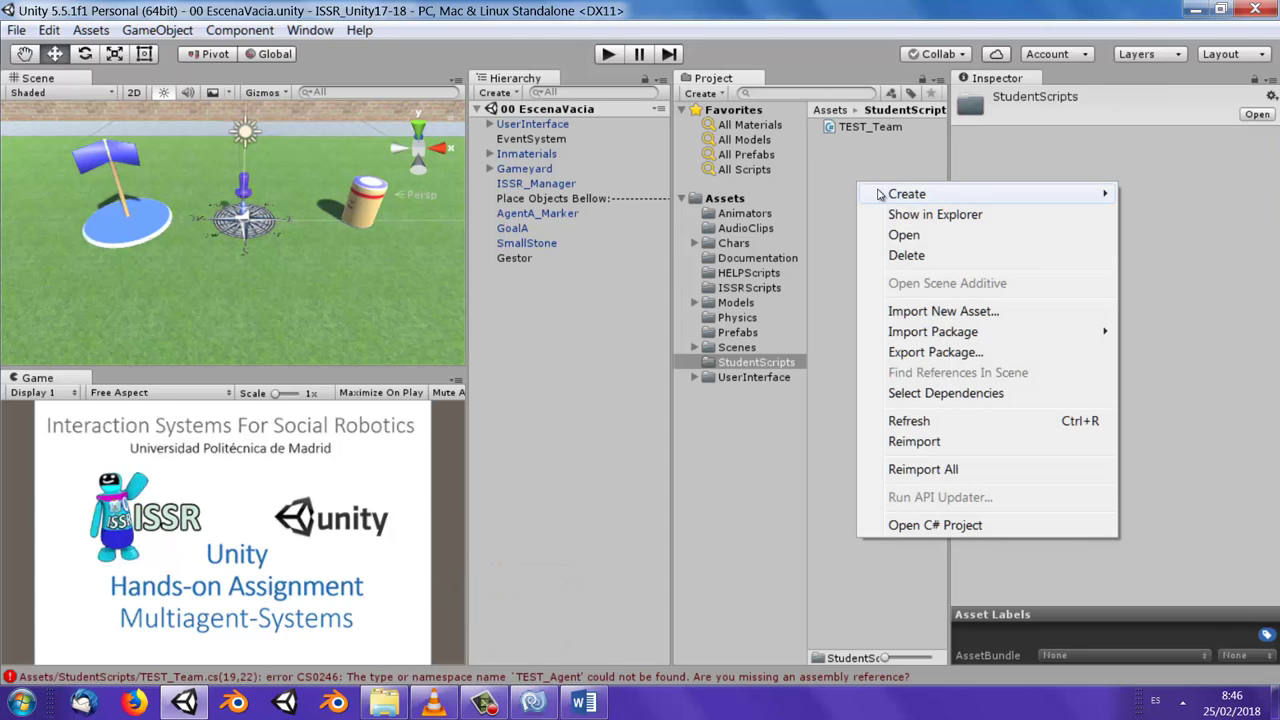
pyautogui.moveTo(860, 193)
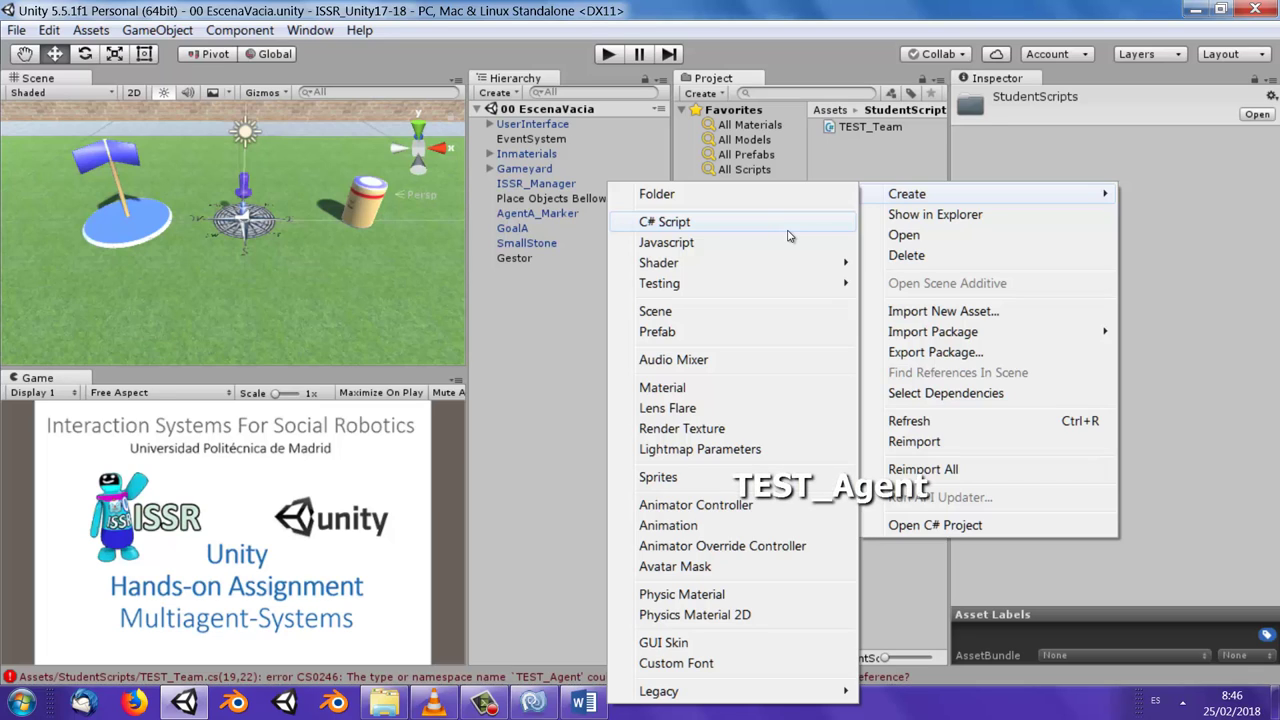
pyautogui.click(788, 222)
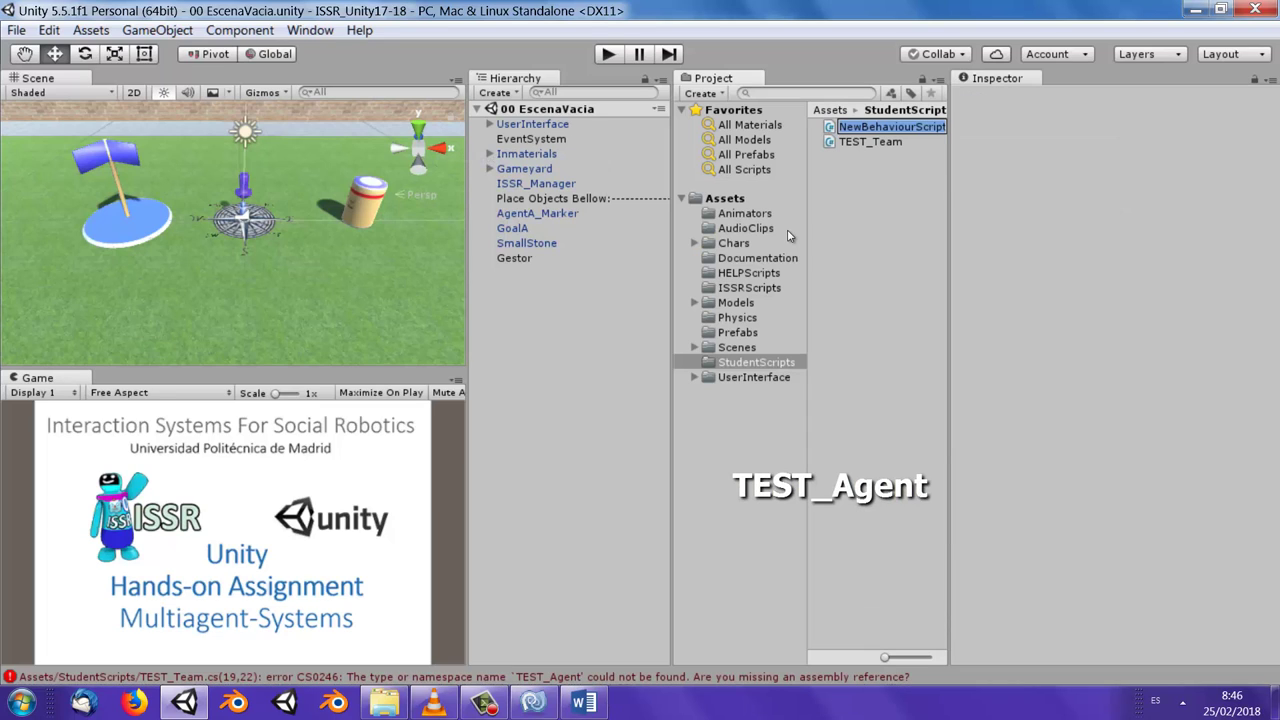
pyautogui.write('TEST')
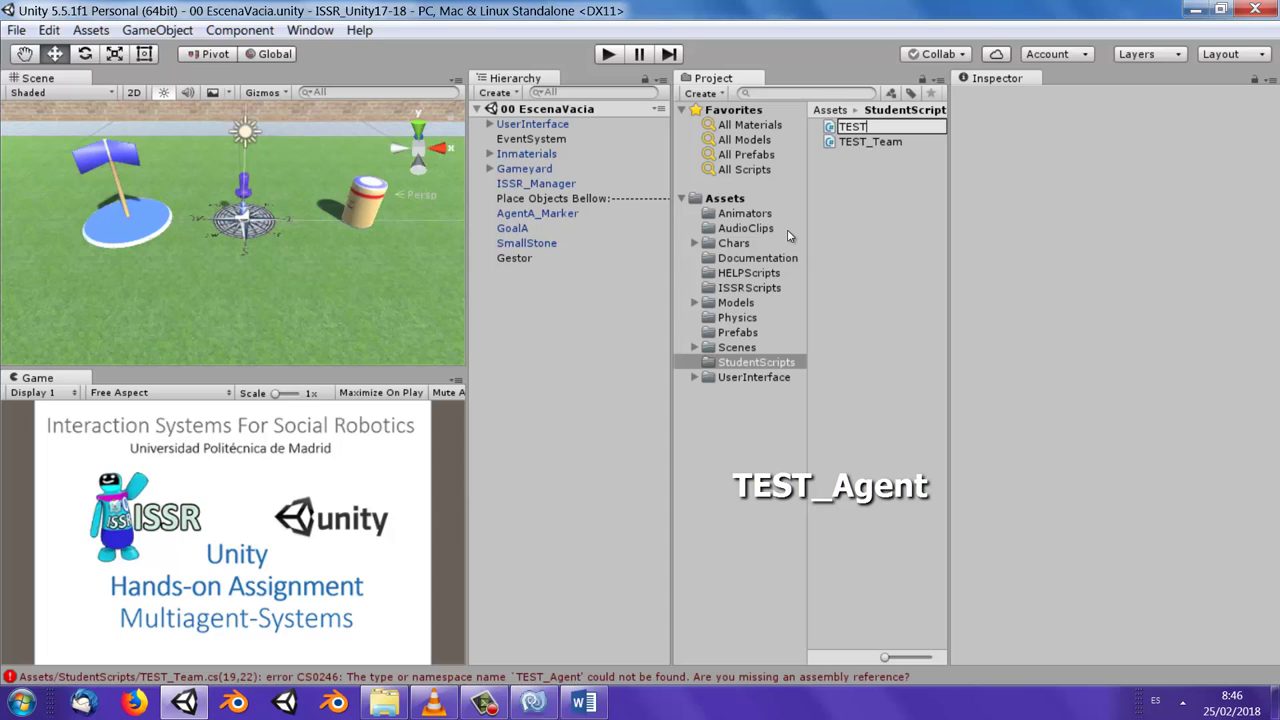
pyautogui.write('_Agent')
pyautogui.press('Return')
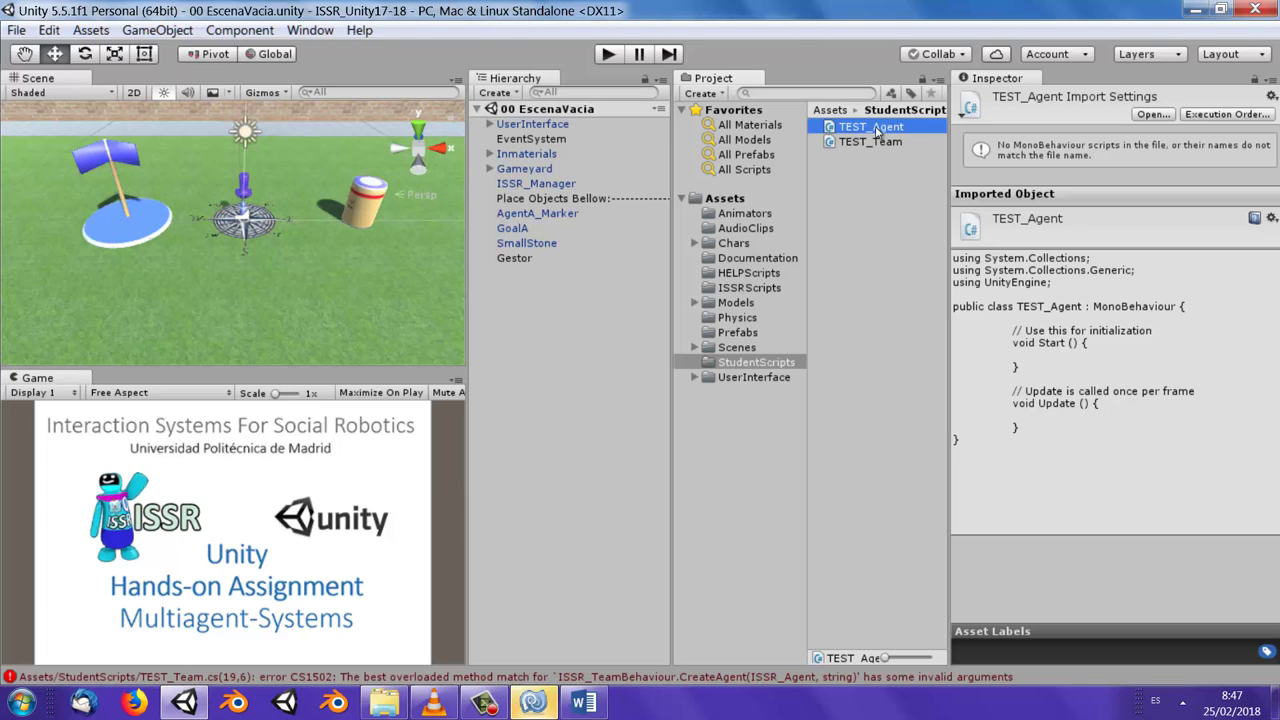
# Copy the 'Código ejemplo de agente mínimo' class code from the Word guide.
pyautogui.click(529, 704)
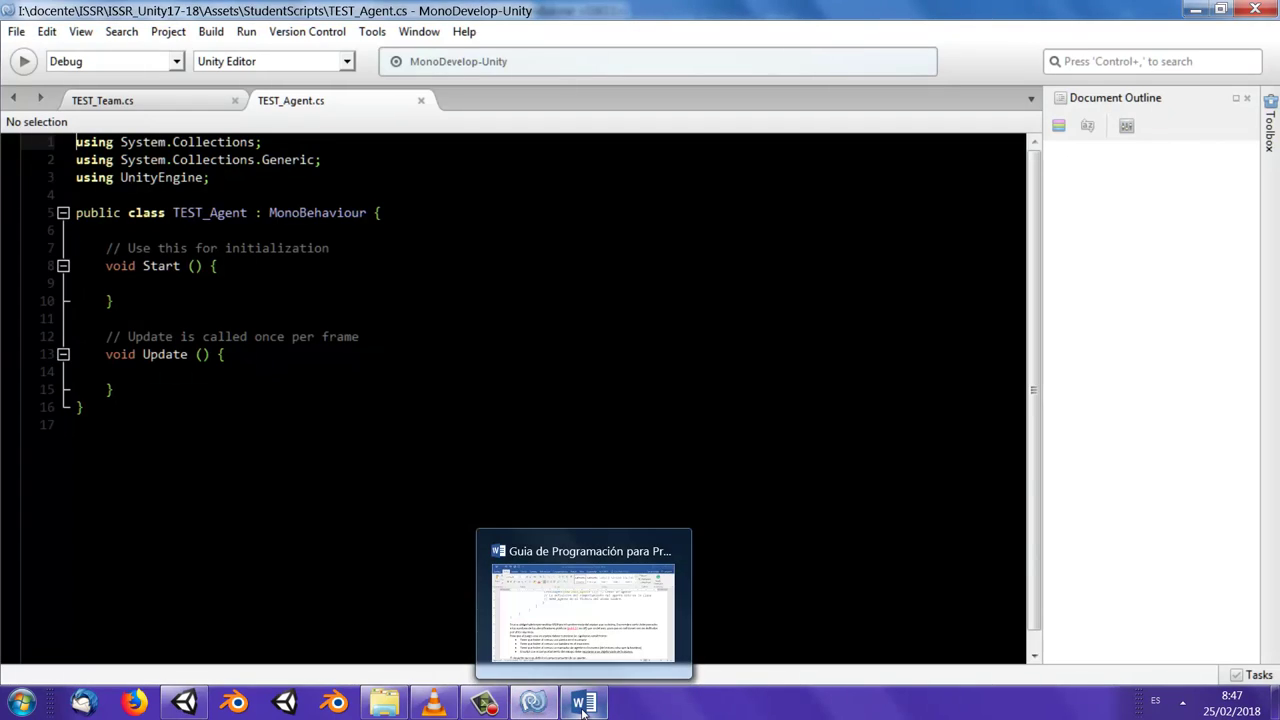
pyautogui.click(542, 510)
pyautogui.scroll(-5, 542, 507)
pyautogui.scroll(-5, 545, 511)
pyautogui.scroll(-10, 543, 510)
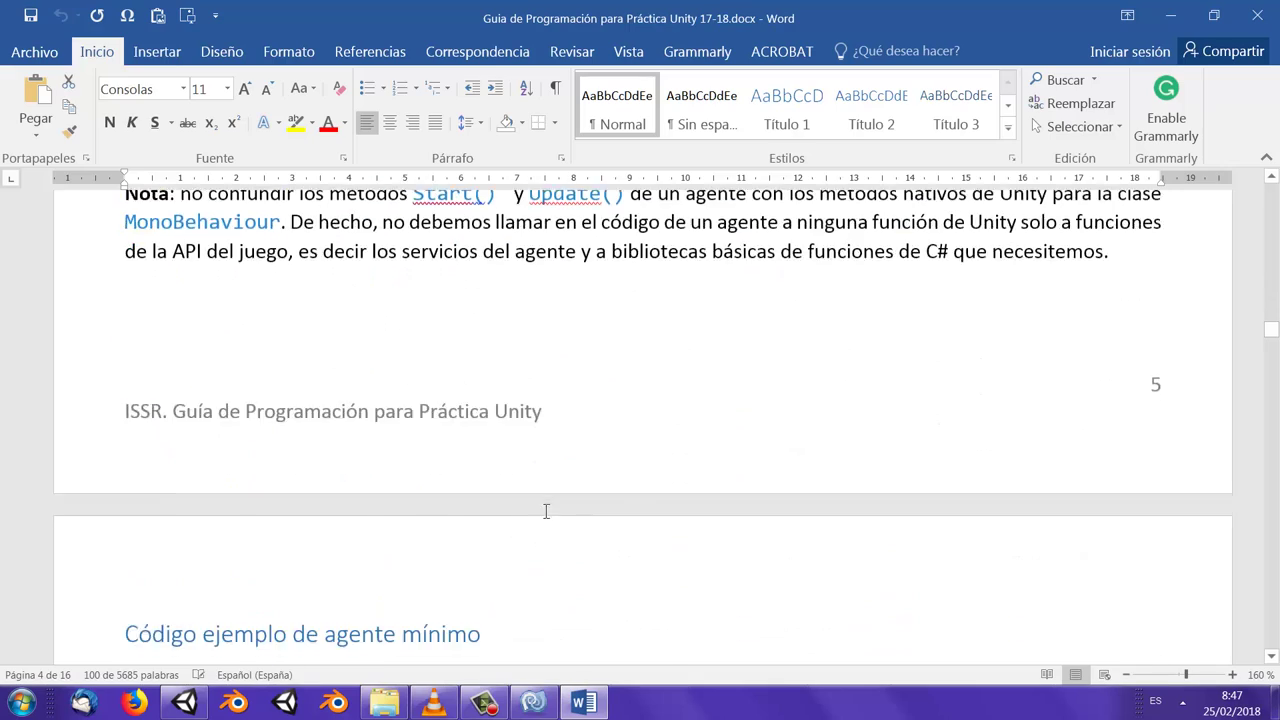
pyautogui.scroll(-3, 543, 510)
pyautogui.doubleClick(333, 262)
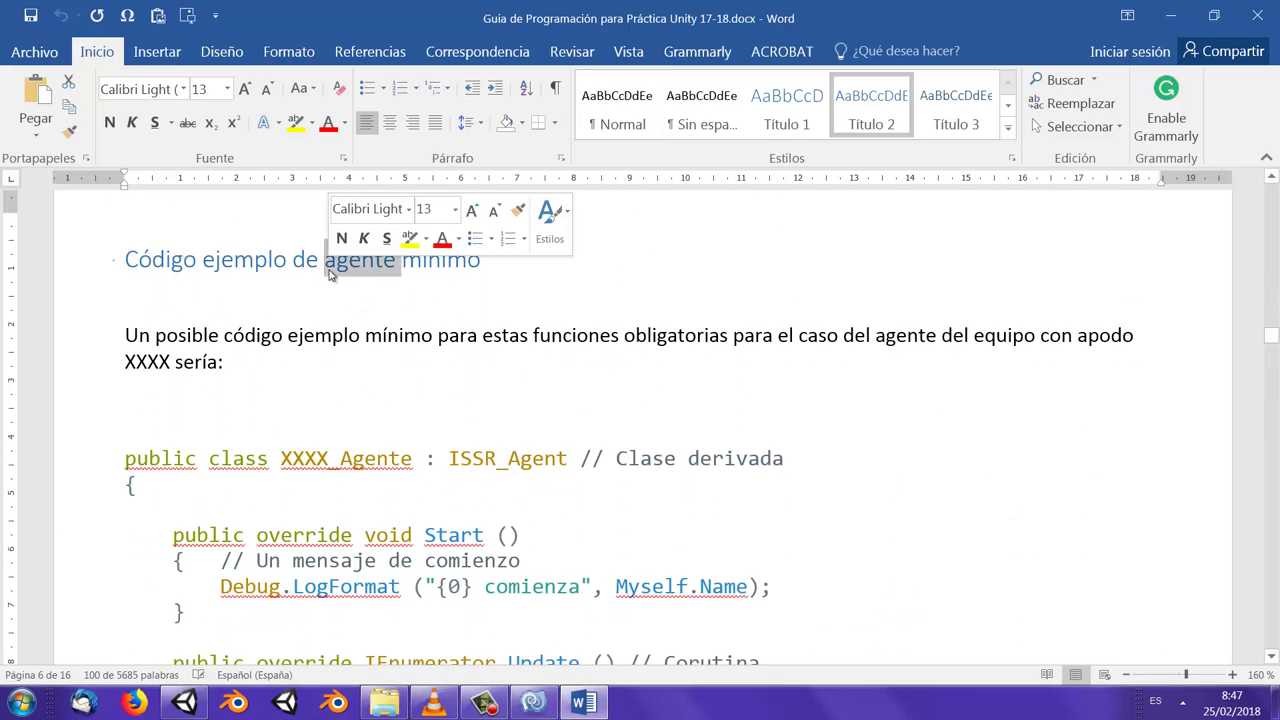
pyautogui.click(320, 305)
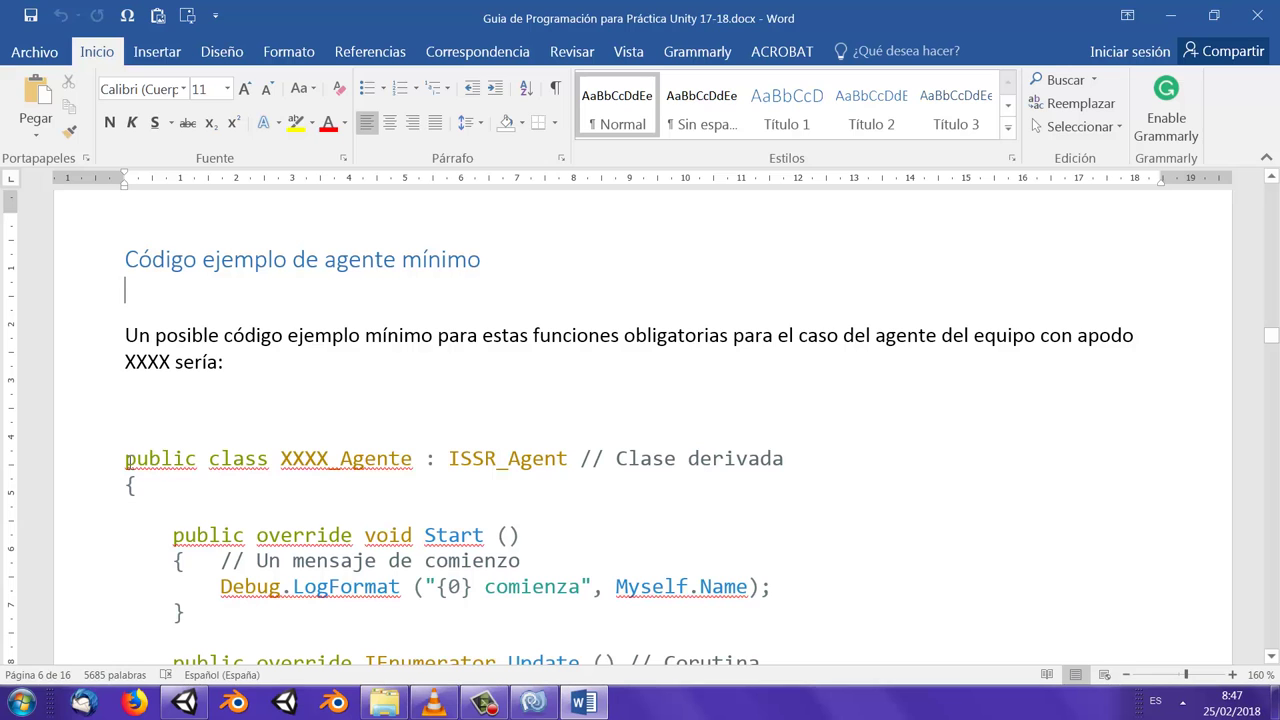
pyautogui.moveTo(124, 458)
pyautogui.mouseDown()
pyautogui.moveTo(338, 685)
pyautogui.moveTo(186, 413)
pyautogui.mouseUp()
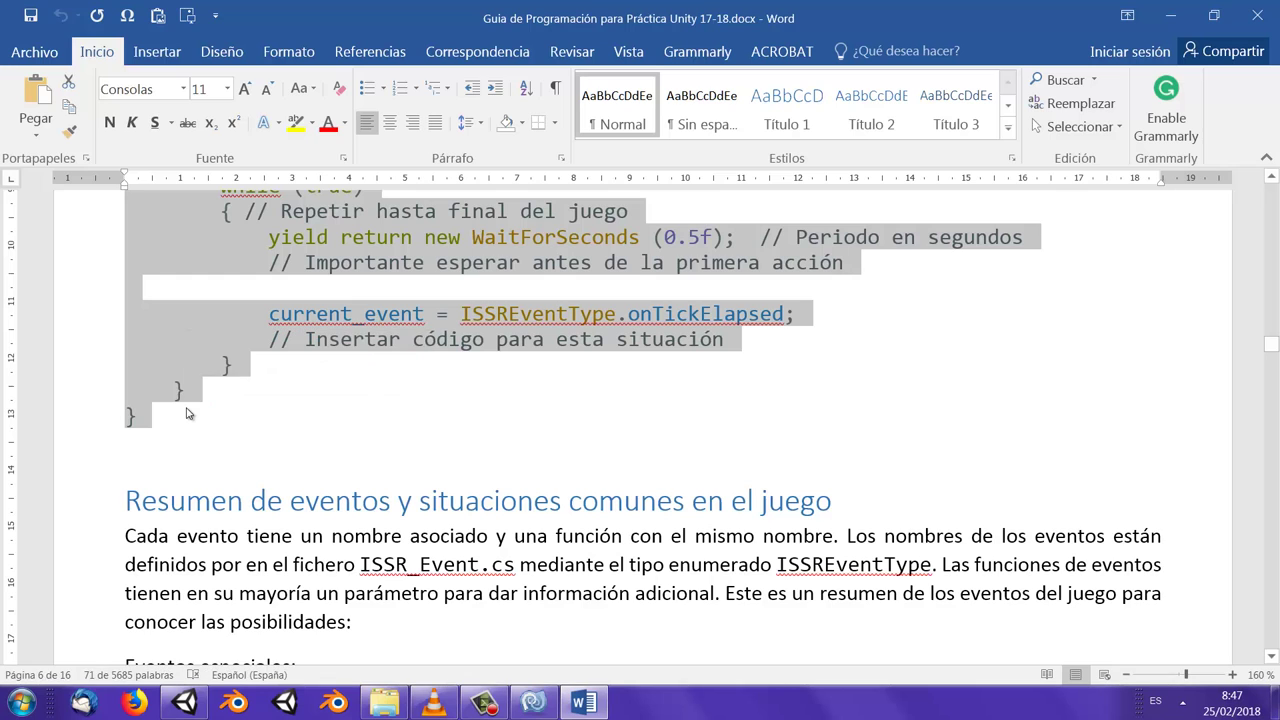
pyautogui.click(184, 703)
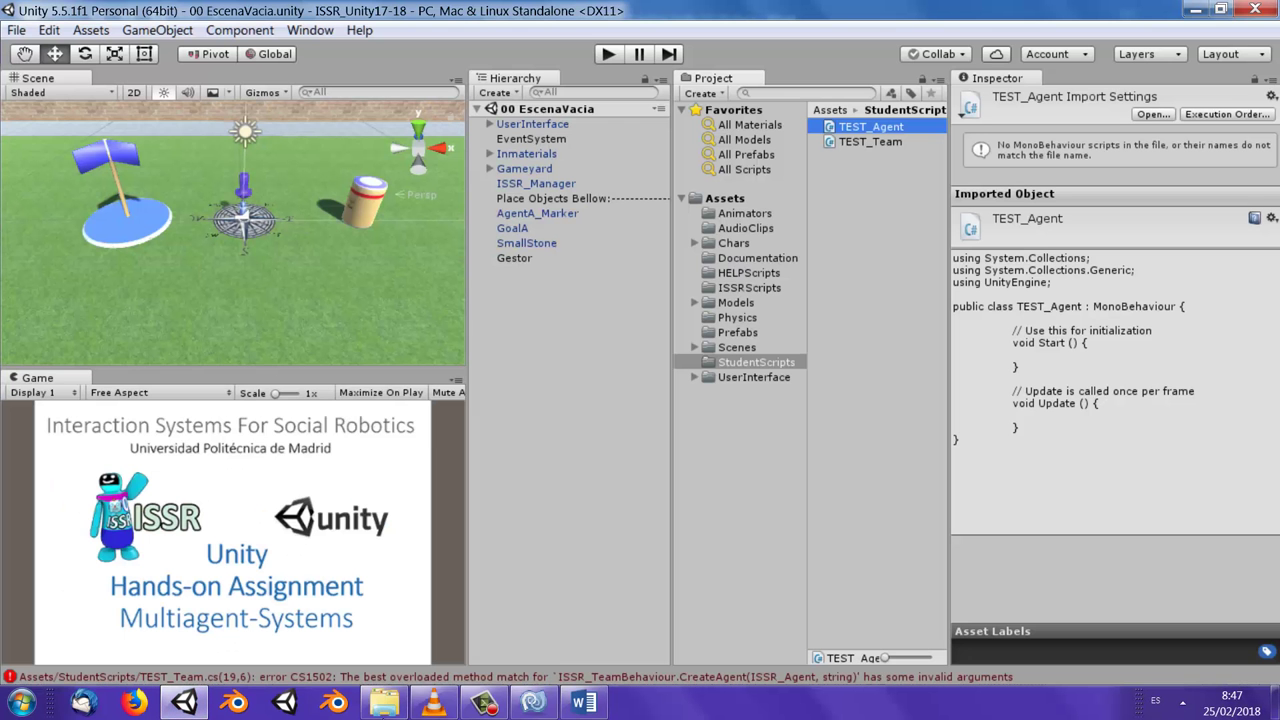
# Paste the minimal agent code over TEST_Agent's default class and rename the class TEST_Agent.
pyautogui.click(534, 703)
pyautogui.moveTo(76, 212); pyautogui.dragTo(163, 428)
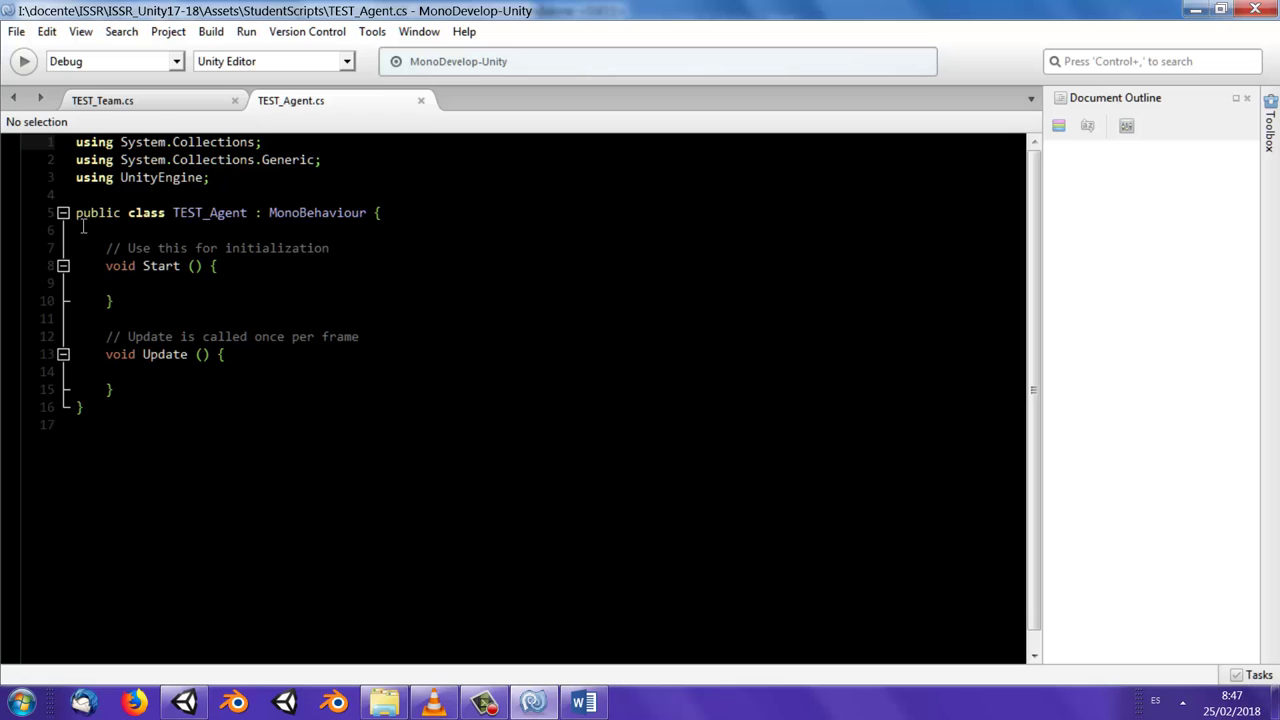
pyautogui.hotkey('ctrl', 'v')
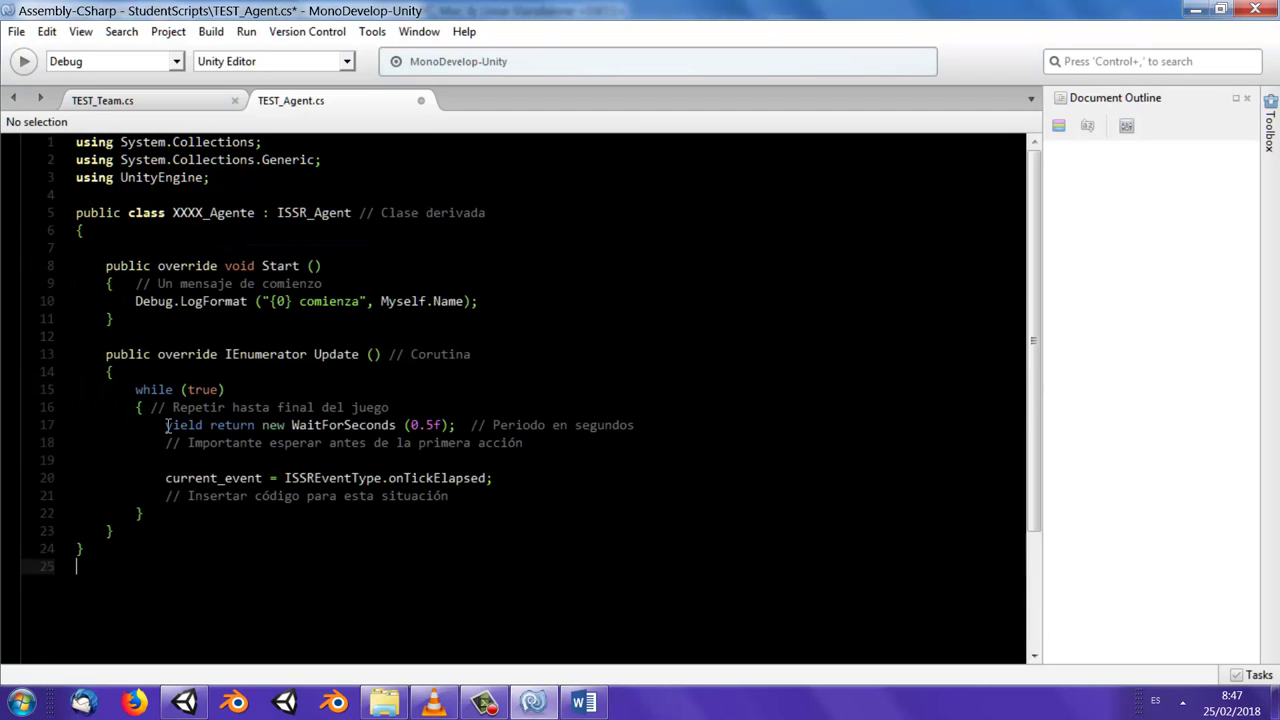
pyautogui.moveTo(256, 212); pyautogui.dragTo(173, 212)
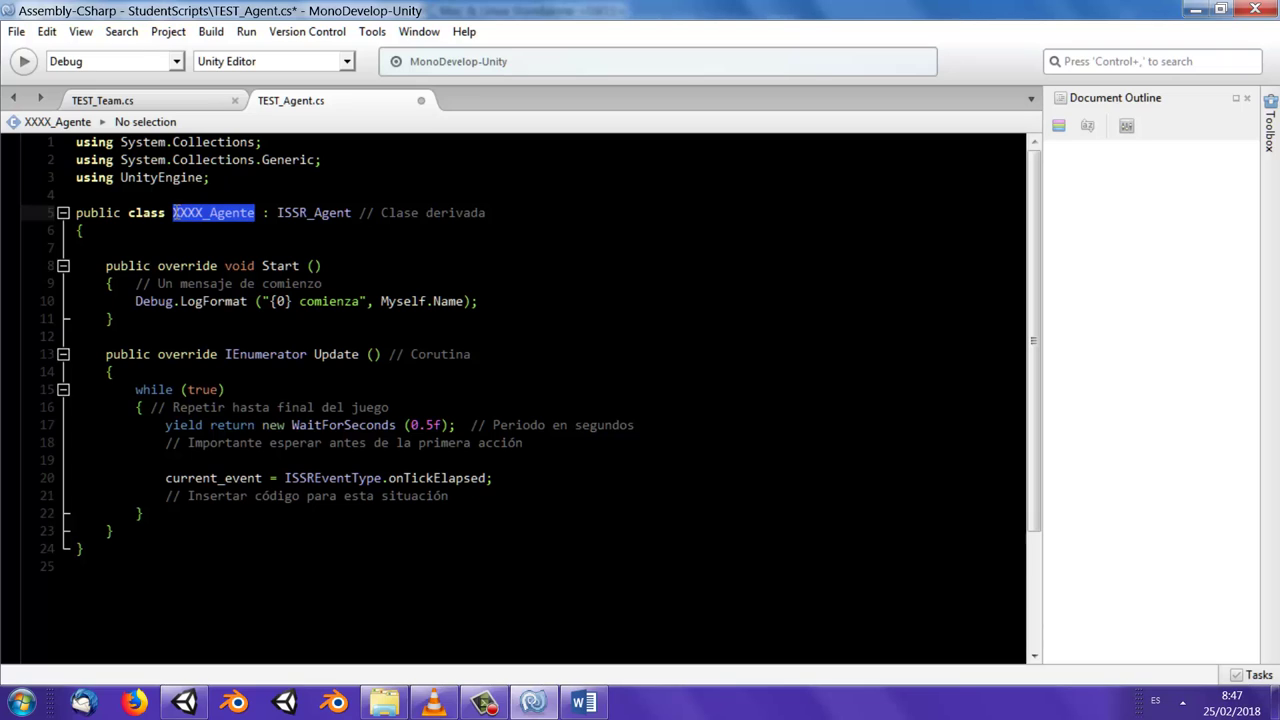
pyautogui.write('TEST')
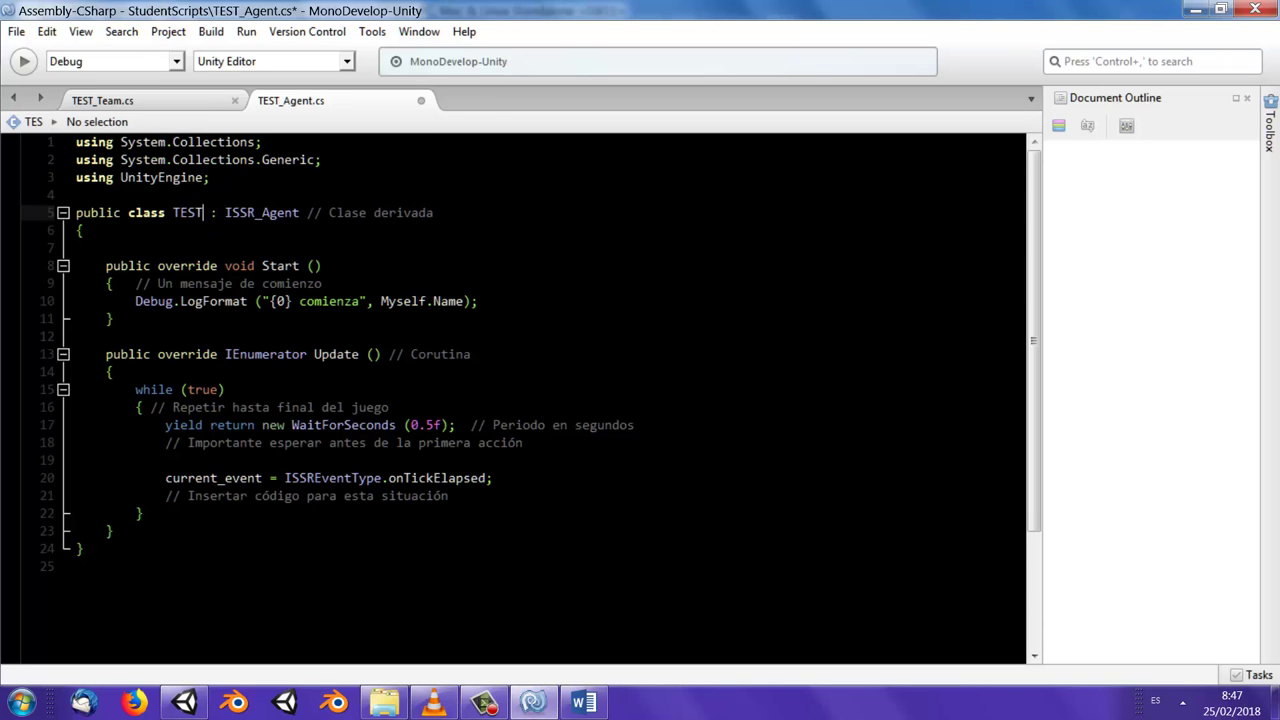
pyautogui.write('_Ag')
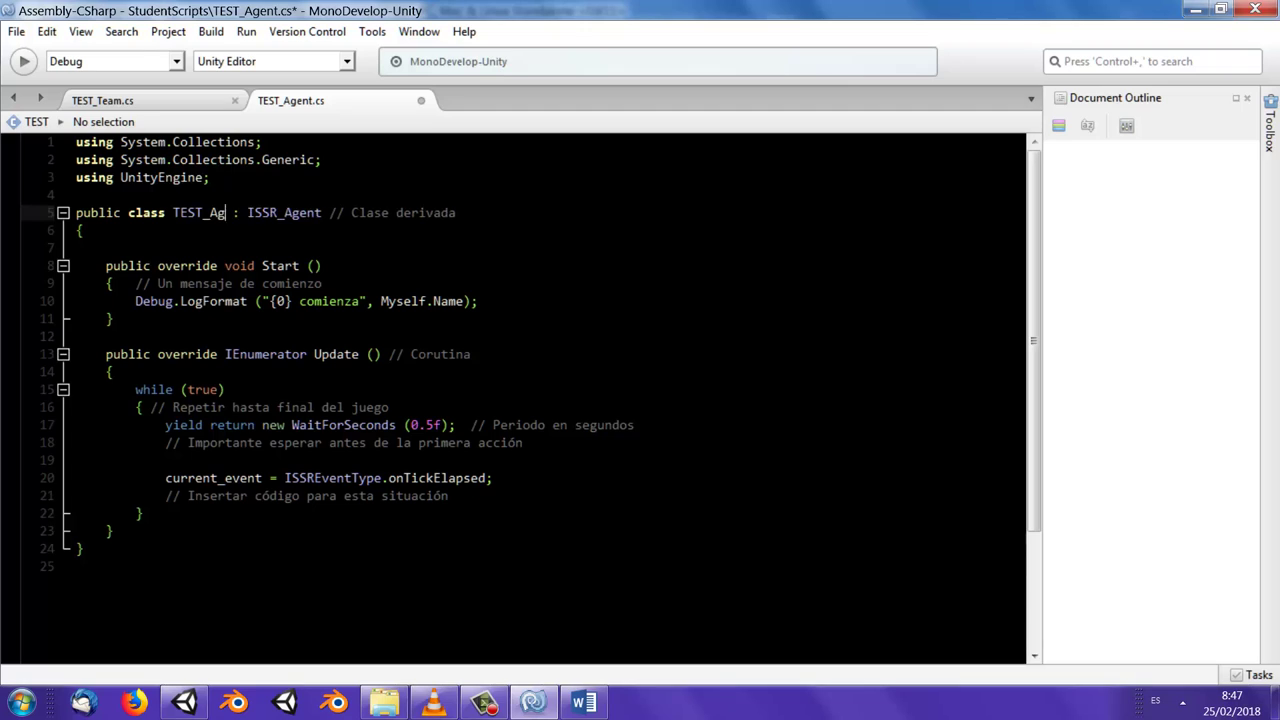
pyautogui.write('ent')
# Check the Start and Update methods, then Save All scripts and return to Unity.
pyautogui.click(432, 287)
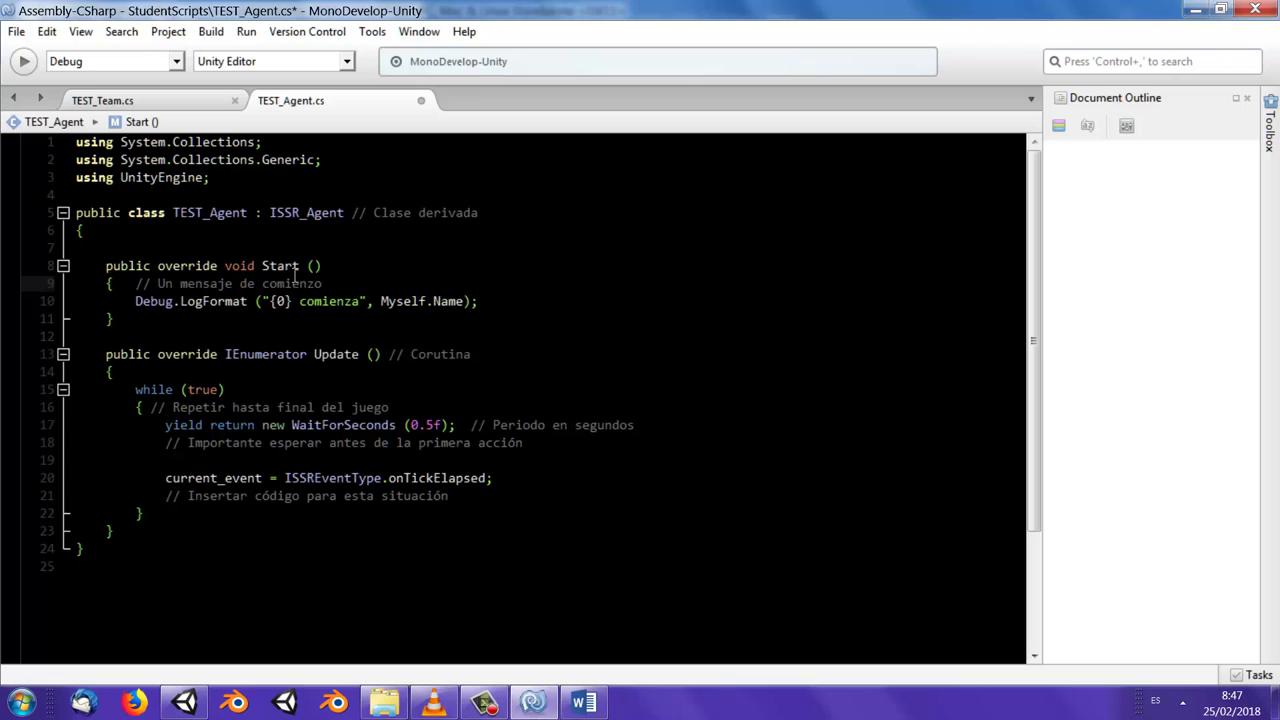
pyautogui.doubleClick(268, 266)
pyautogui.doubleClick(354, 356)
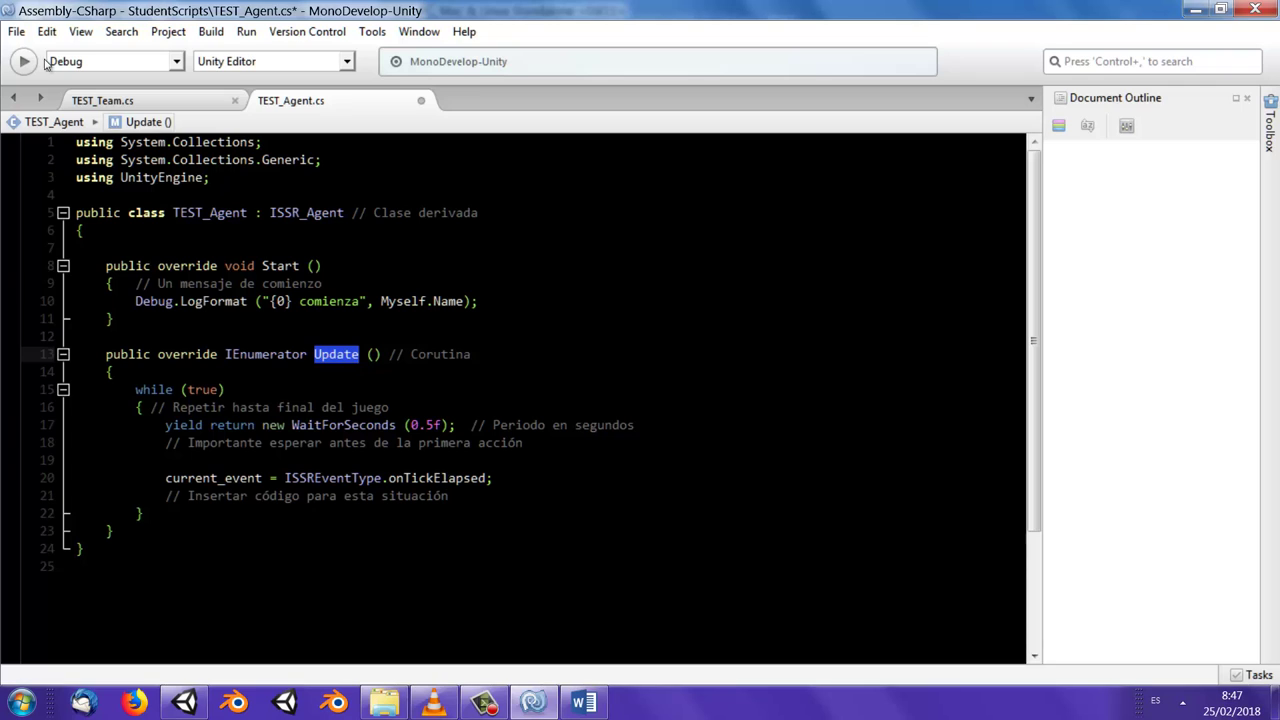
pyautogui.click(16, 31)
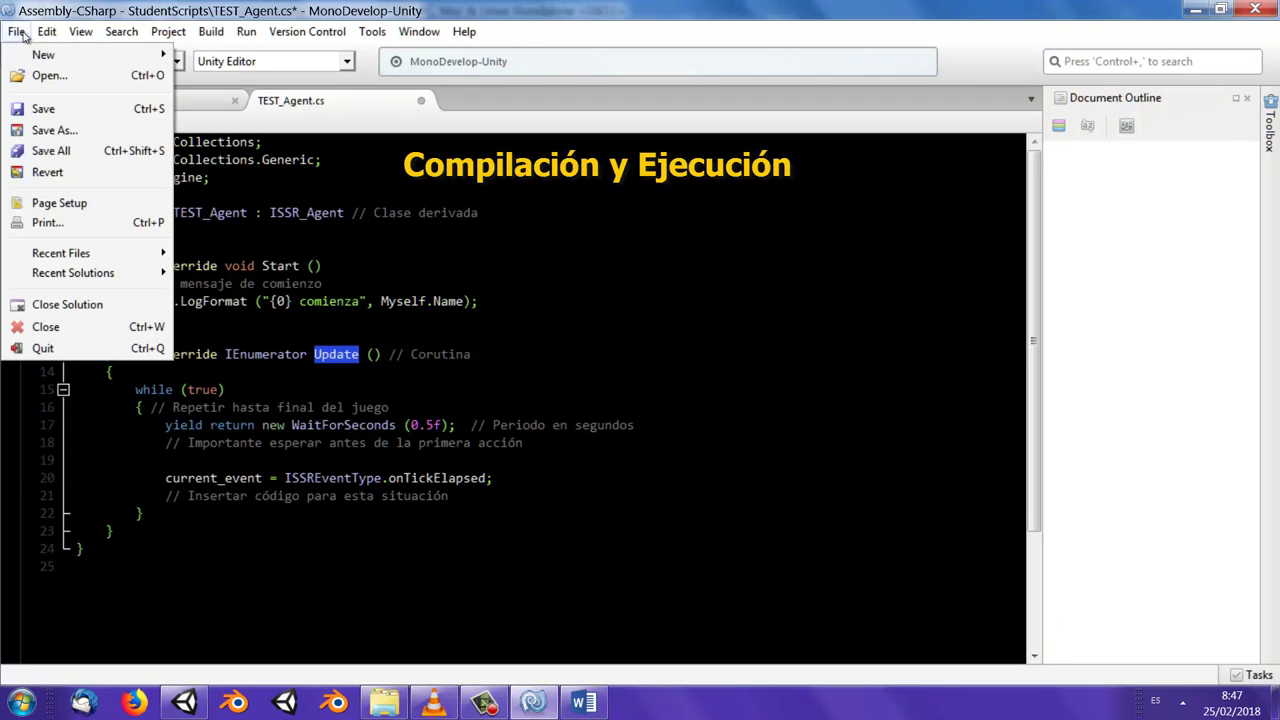
pyautogui.click(80, 152)
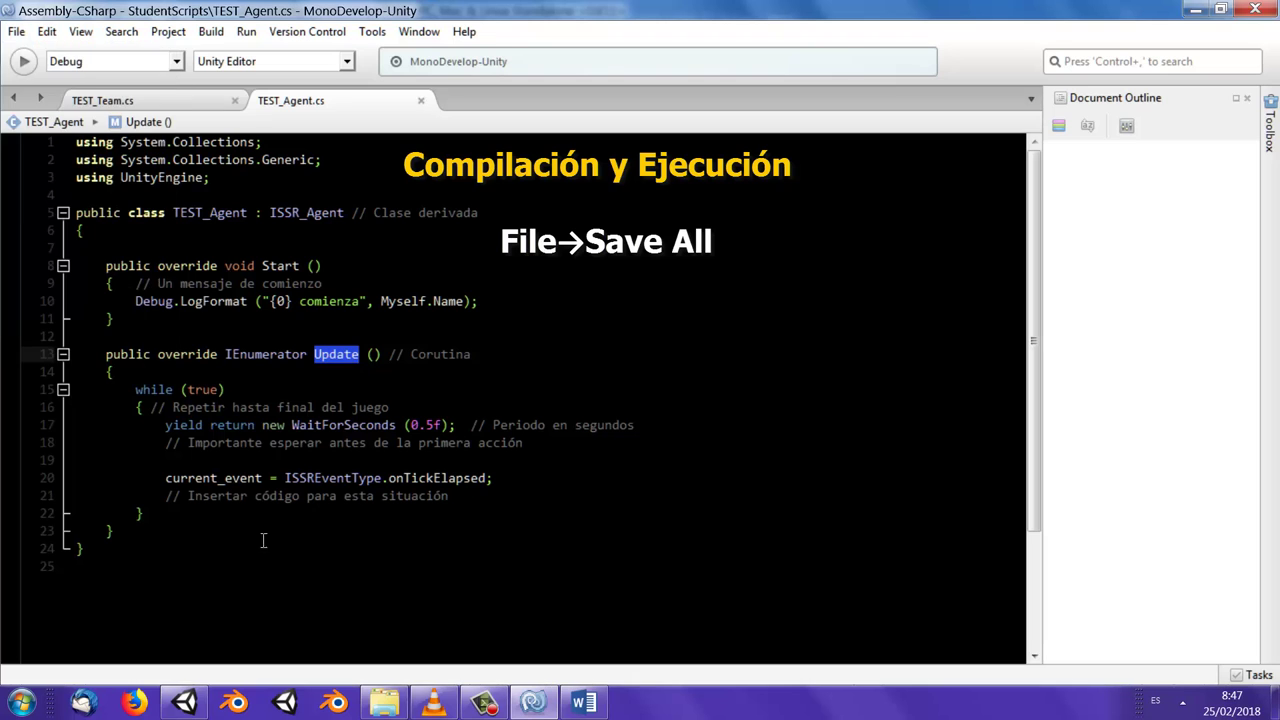
pyautogui.click(184, 702)
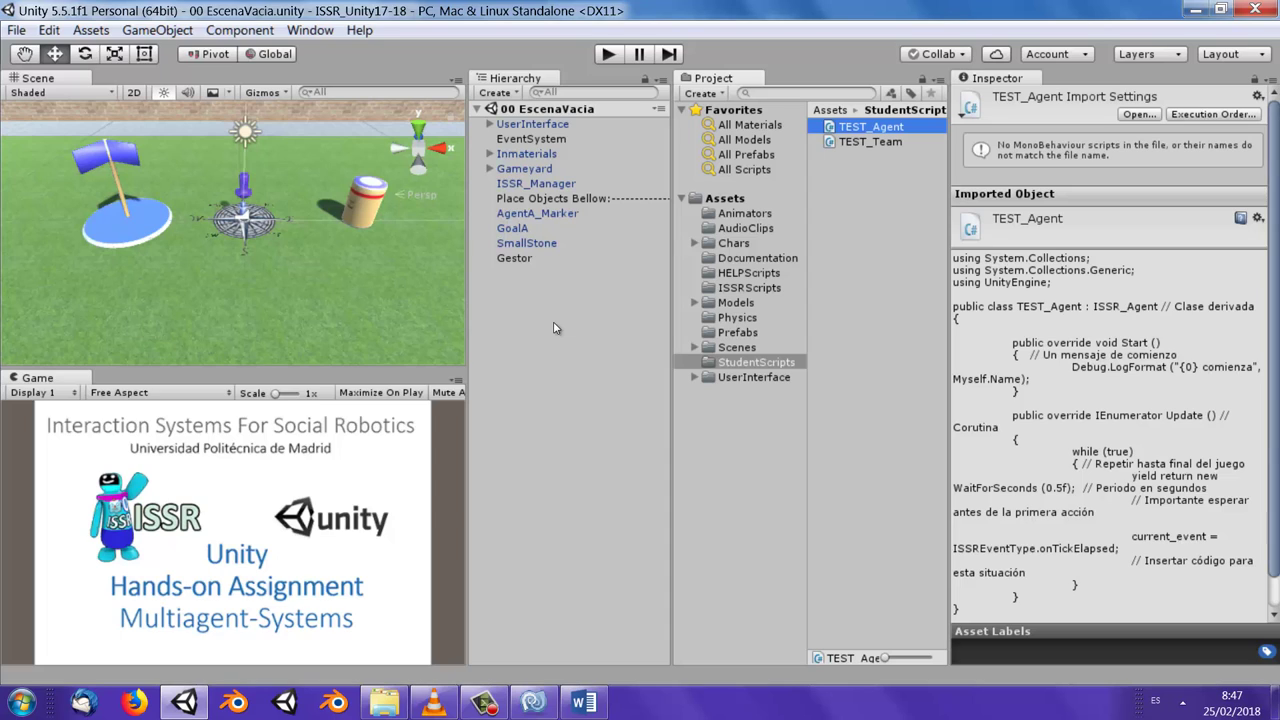
# Drag the TEST_Team script onto the Gestor object's Inspector to add it as a component.
pyautogui.click(898, 146)
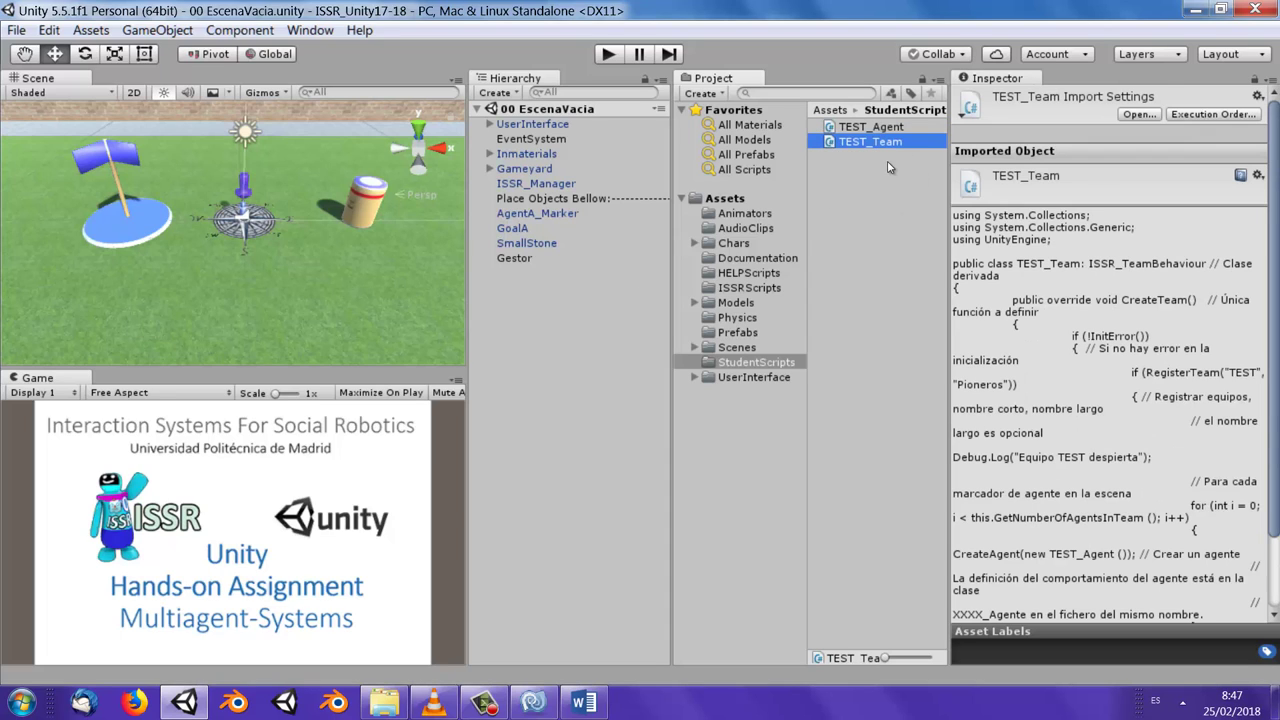
pyautogui.click(515, 259)
pyautogui.moveTo(842, 143)
pyautogui.mouseDown()
pyautogui.moveTo(910, 221)
pyautogui.moveTo(1094, 372)
pyautogui.mouseUp()
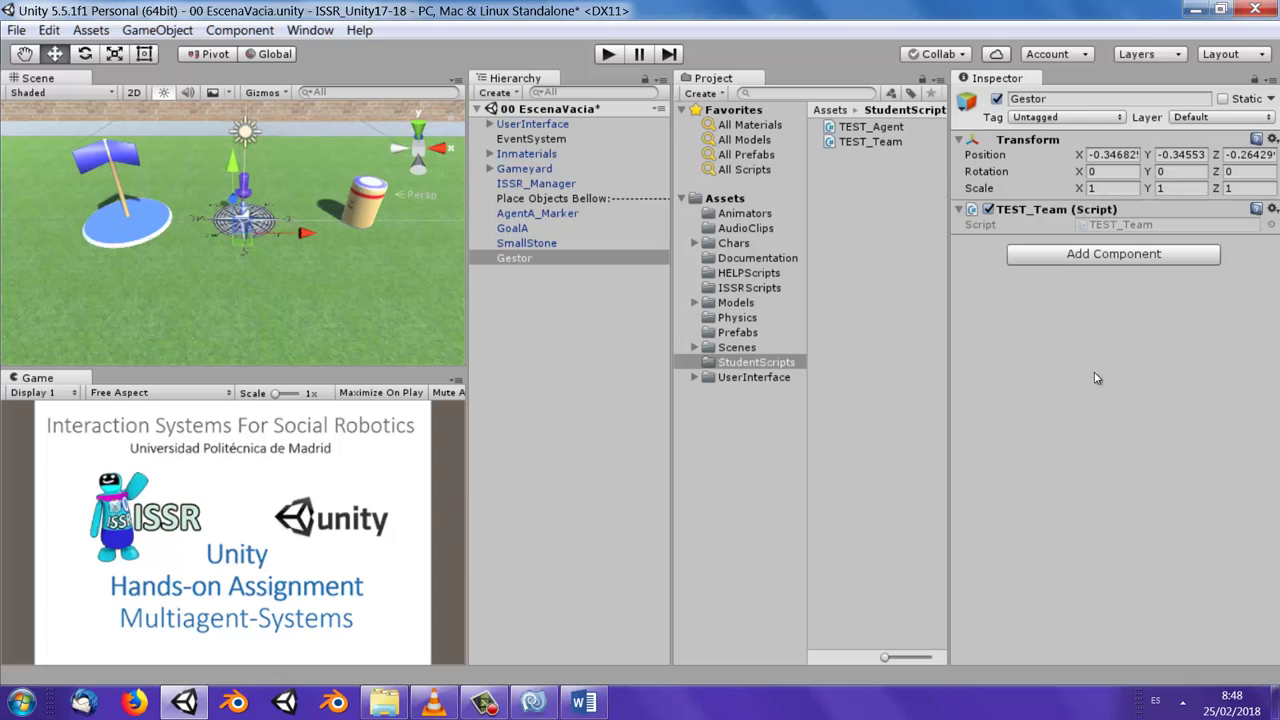
# Play the game, start the match from the controls screen, and pause once TEST0 logs 'TEST0 comienza'.
pyautogui.click(607, 56)
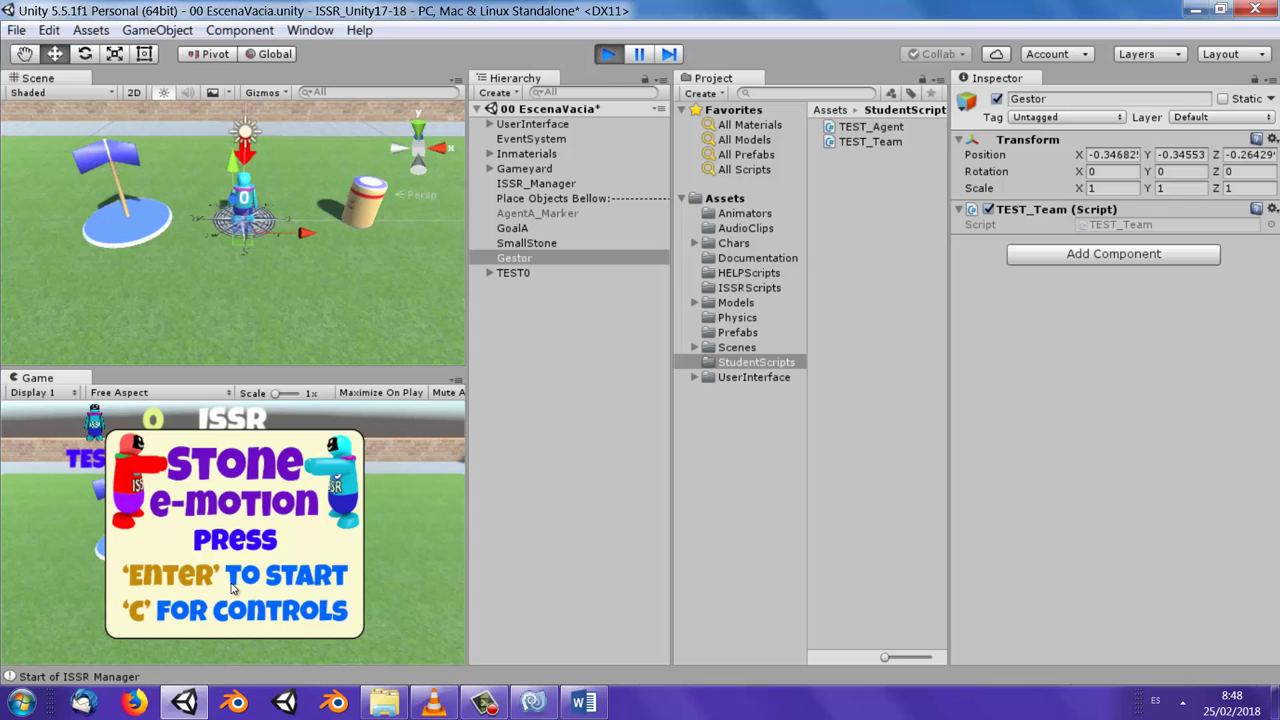
pyautogui.press('c')
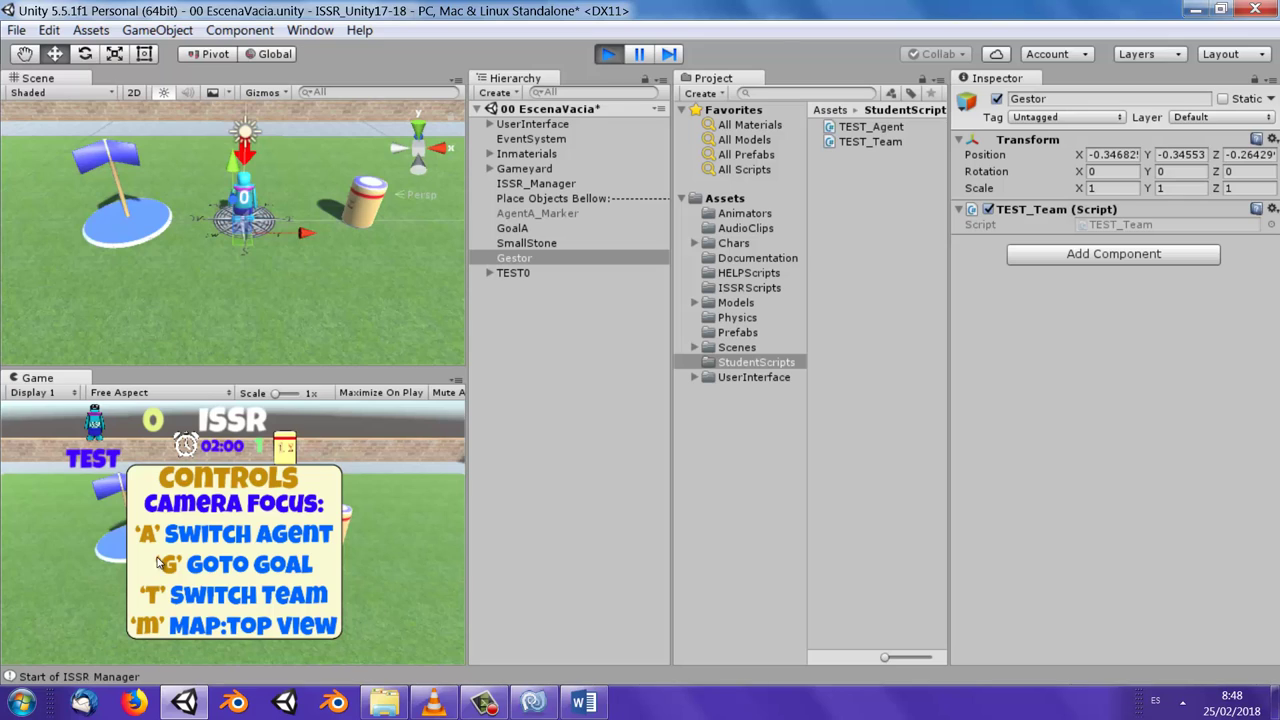
pyautogui.click(238, 586)
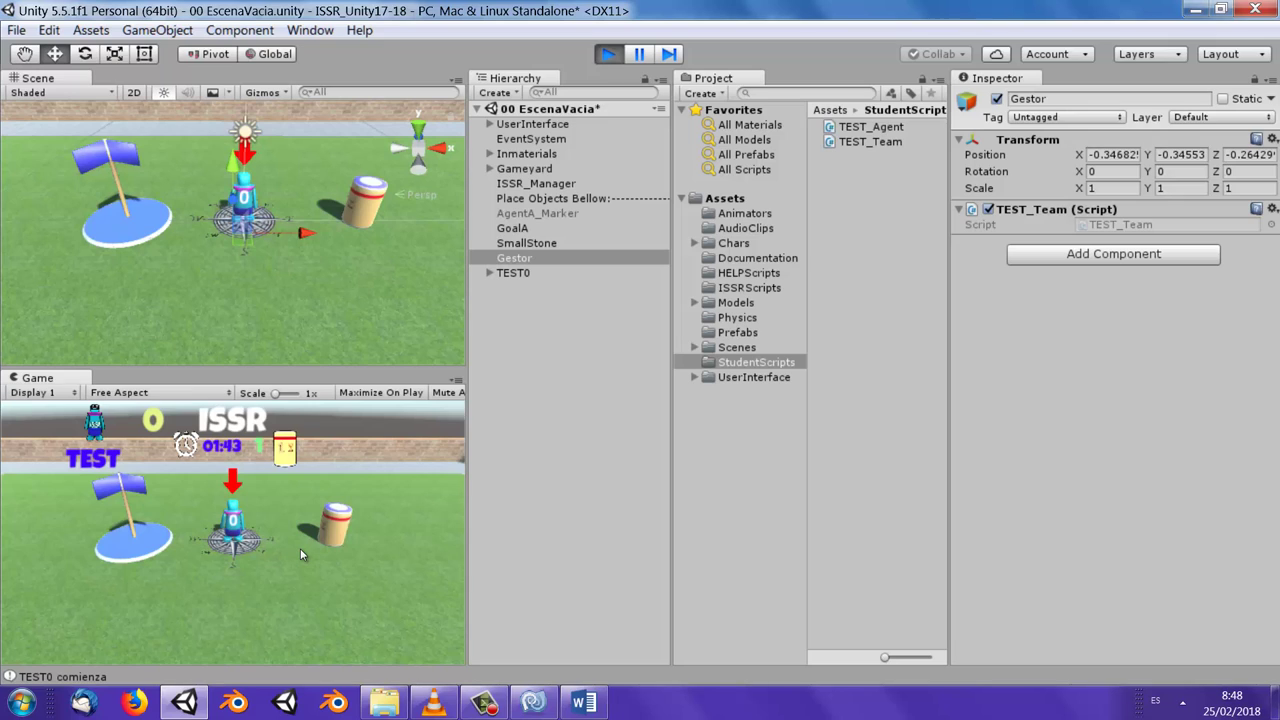
pyautogui.click(643, 55)
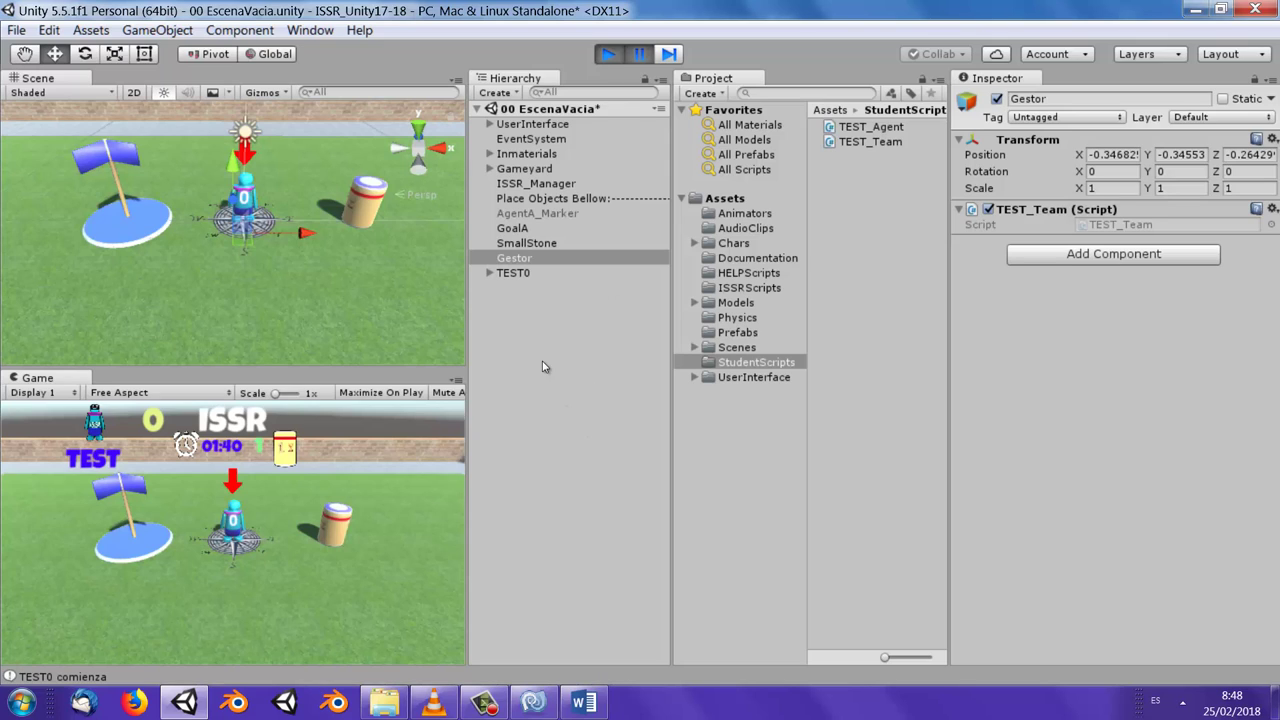
# Review the 'TEST0 comienza' entry in the Console, then select TEST0 to show its ISSR_Agent Behaviour.
pyautogui.click(78, 677)
pyautogui.moveTo(327, 193); pyautogui.dragTo(473, 207)
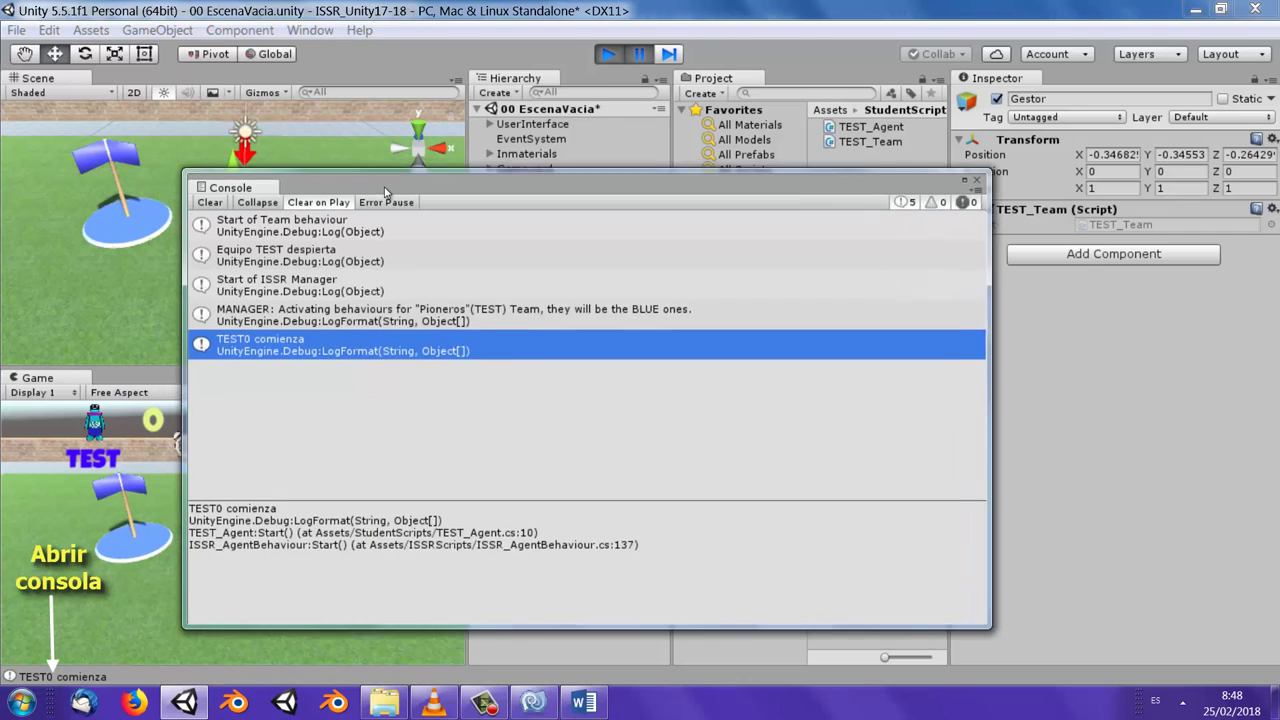
pyautogui.moveTo(1081, 450); pyautogui.dragTo(921, 450)
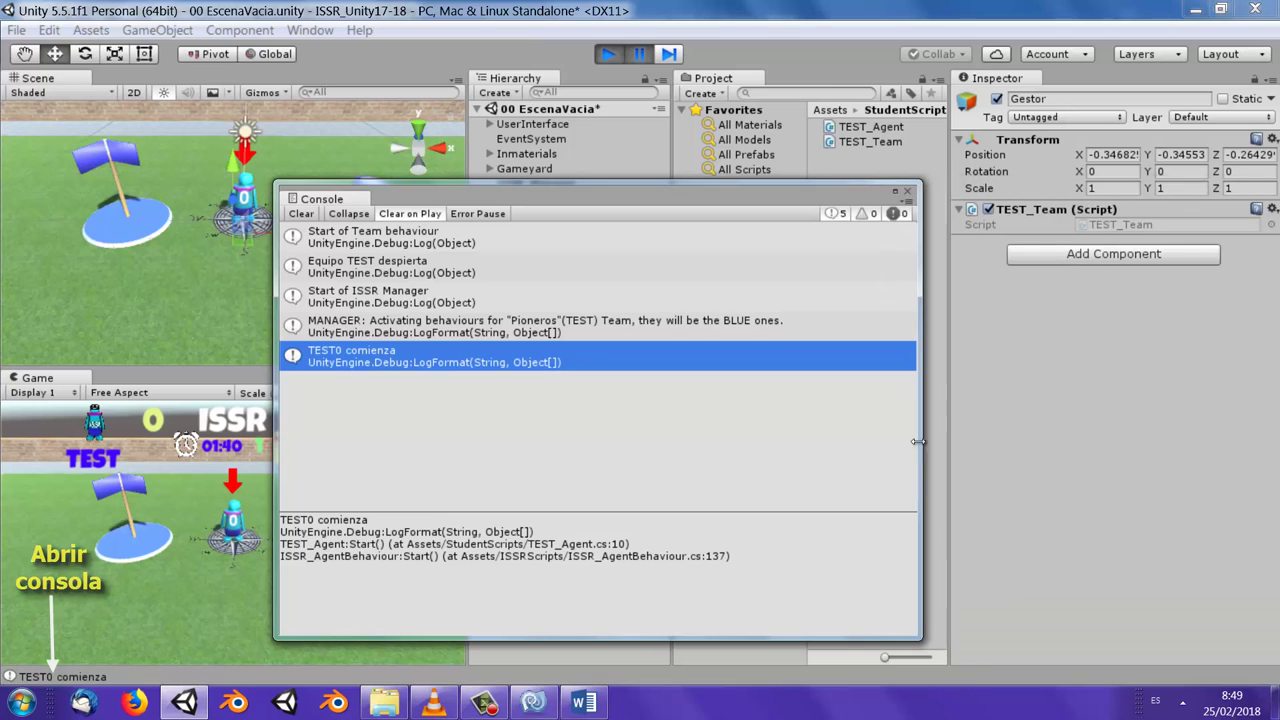
pyautogui.moveTo(420, 194); pyautogui.dragTo(458, 196)
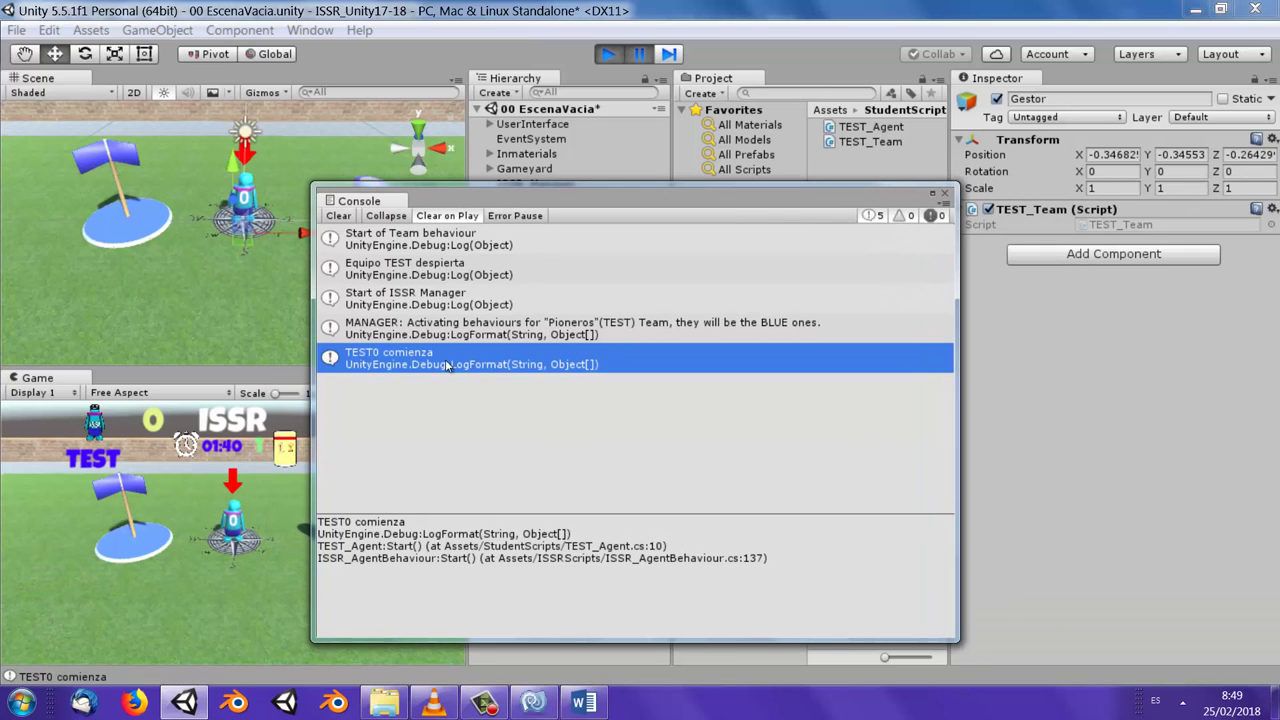
pyautogui.click(945, 195)
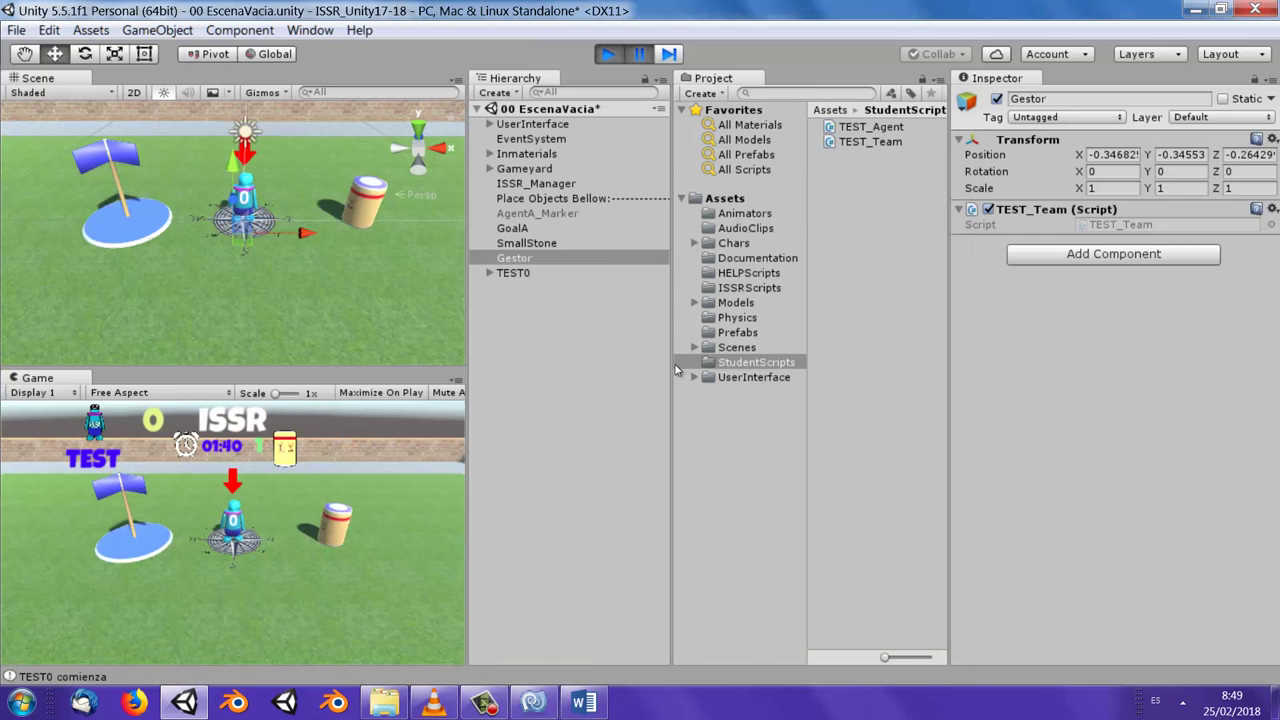
pyautogui.click(514, 273)
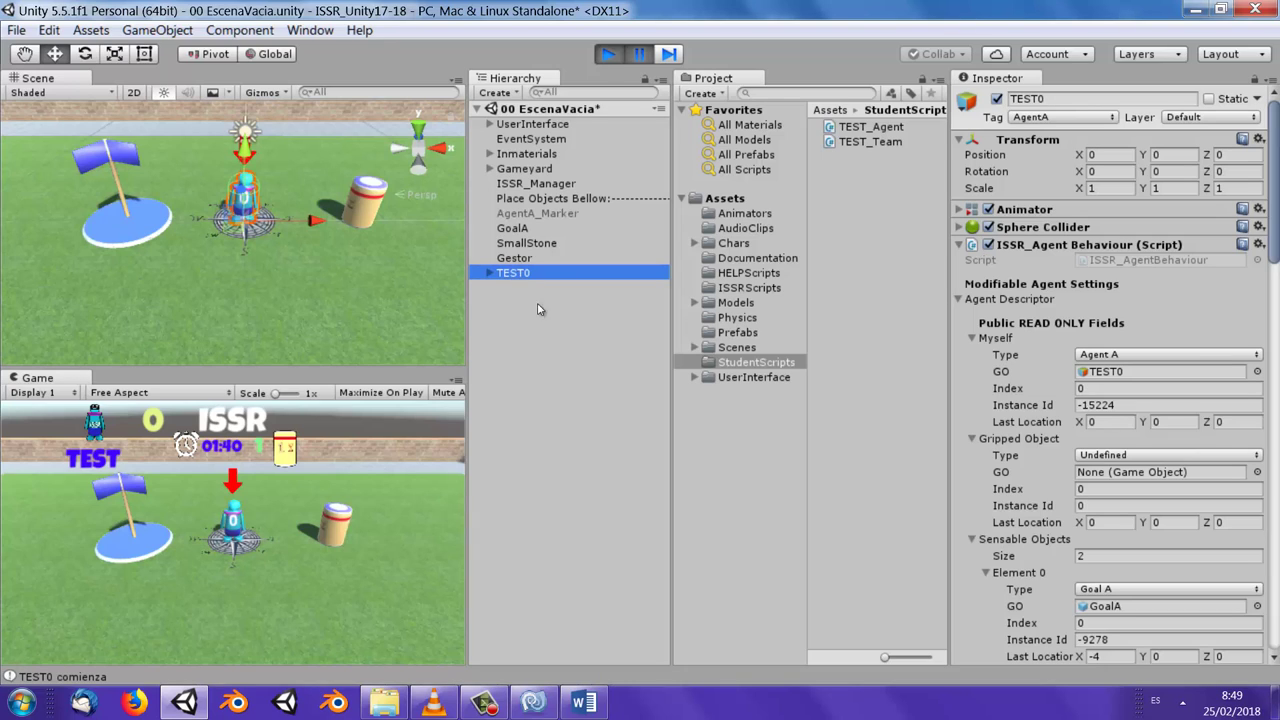
pyautogui.moveTo(1275, 183)
pyautogui.mouseDown()
pyautogui.moveTo(1273, 548)
pyautogui.moveTo(1277, 152)
pyautogui.mouseUp()
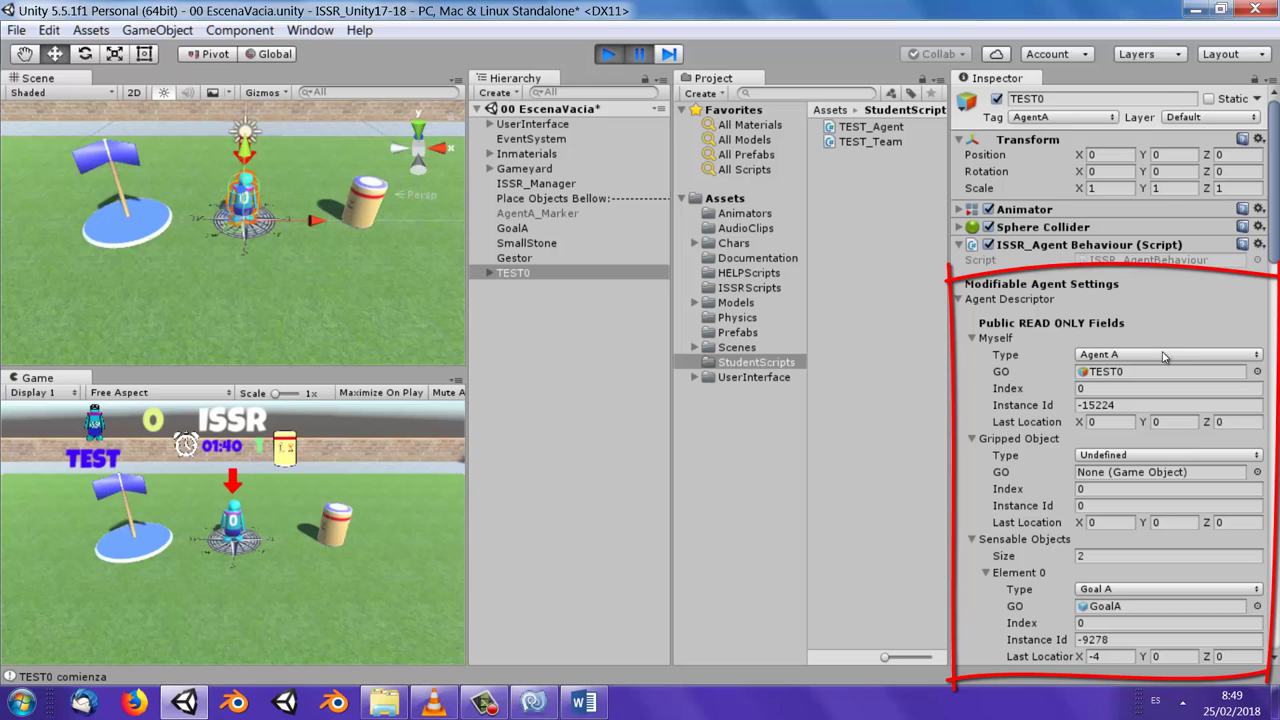
pyautogui.click(976, 340)
pyautogui.click(976, 340)
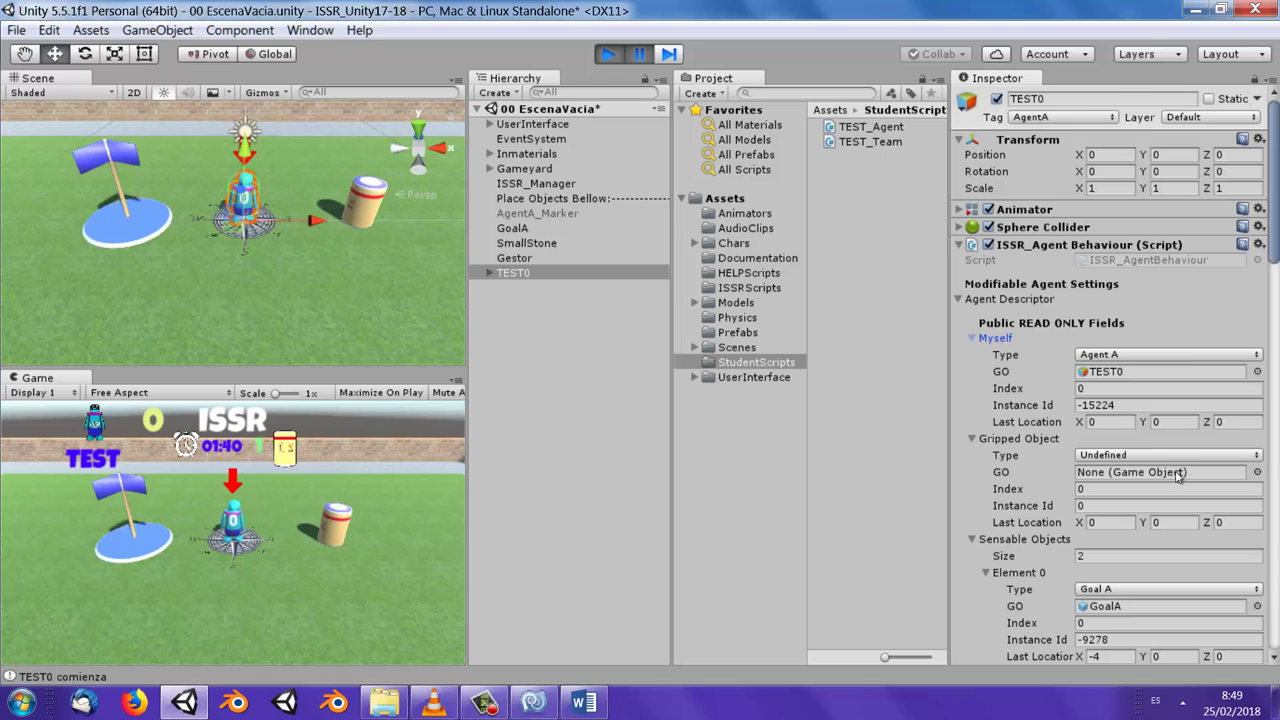
pyautogui.moveTo(1272, 224); pyautogui.dragTo(1264, 289)
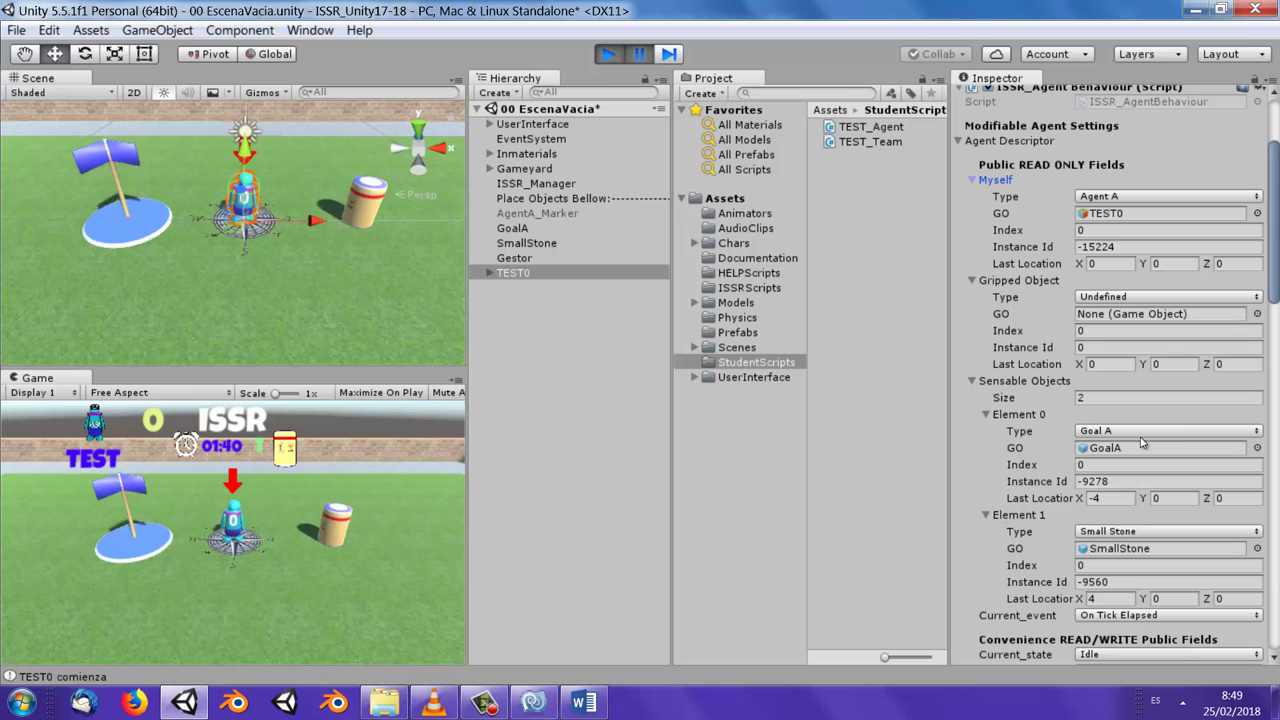
pyautogui.moveTo(1110, 500); pyautogui.dragTo(1152, 497)
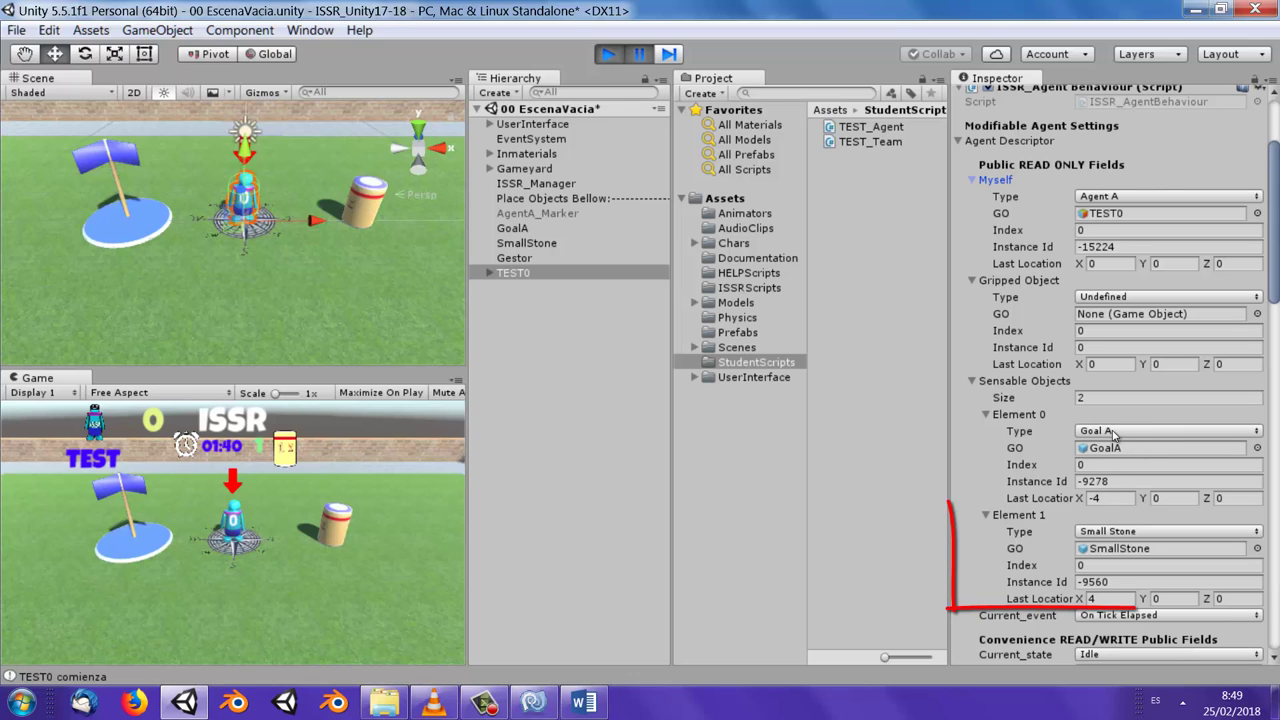
pyautogui.moveTo(1000, 414); pyautogui.dragTo(1048, 414)
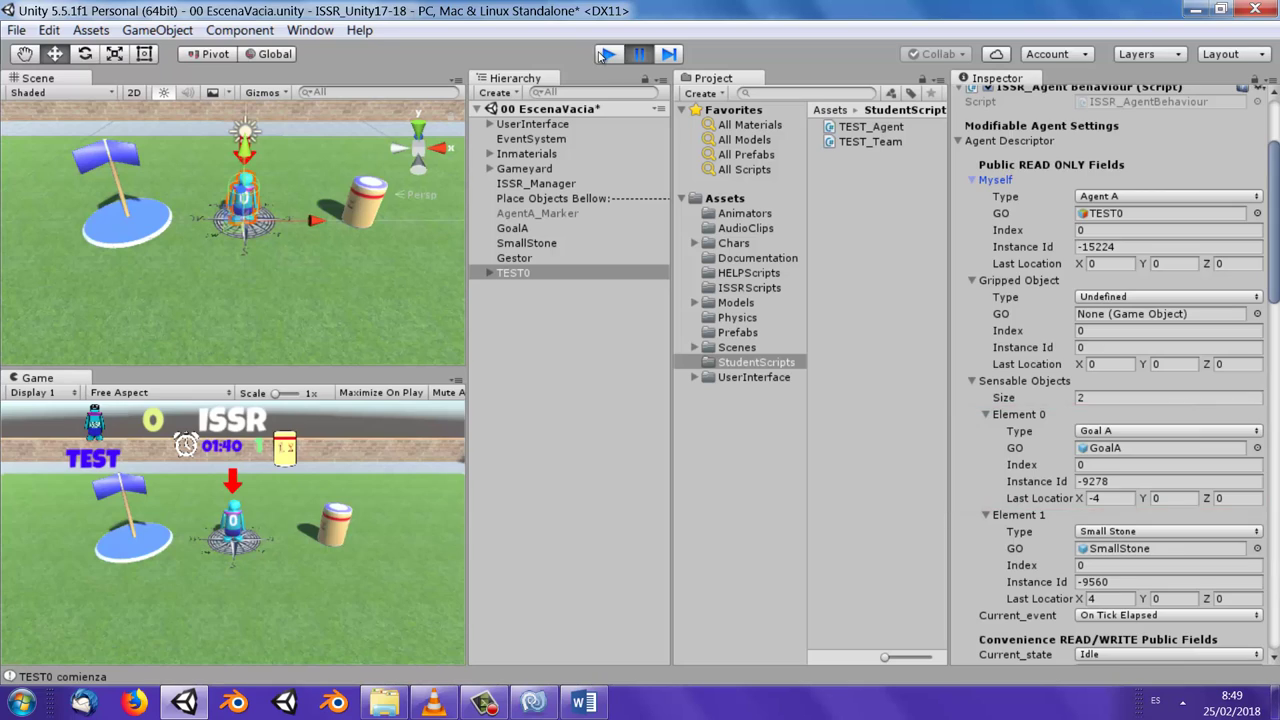
# Exit play mode, then save the 00 EscenaVacia scene and the whole project from the File menu.
pyautogui.click(605, 54)
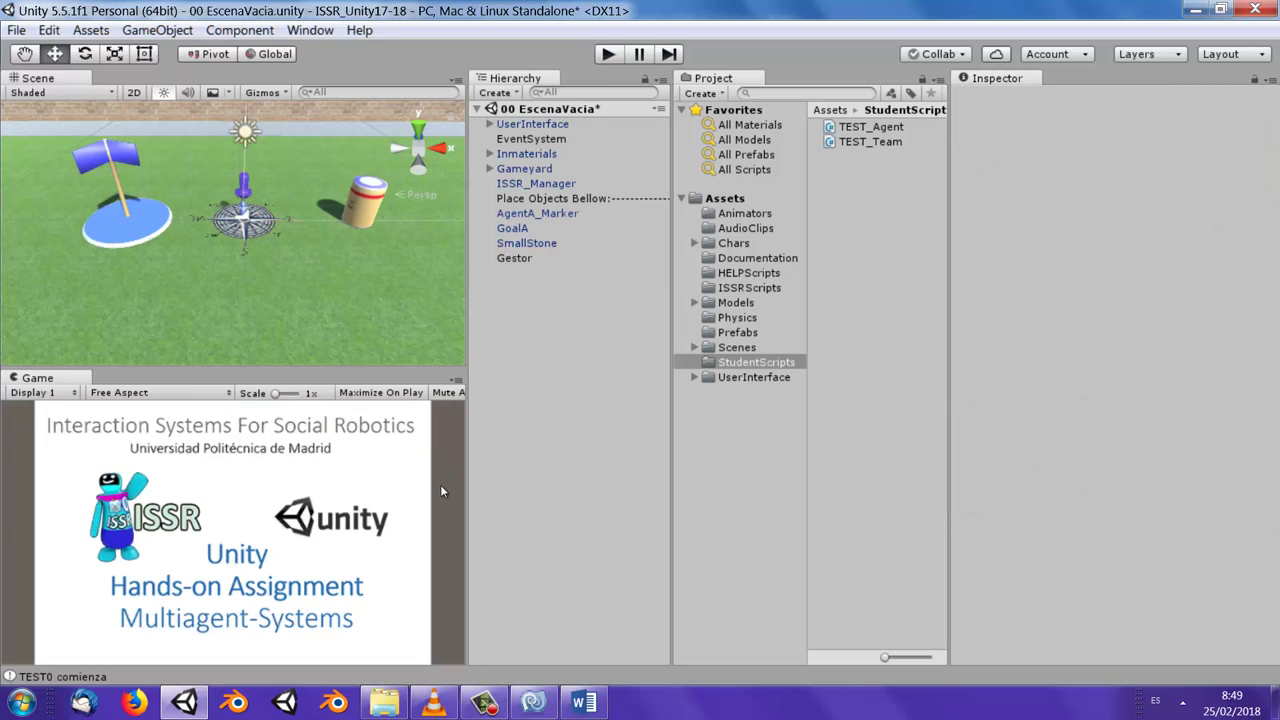
pyautogui.click(16, 30)
pyautogui.click(65, 100)
pyautogui.click(16, 30)
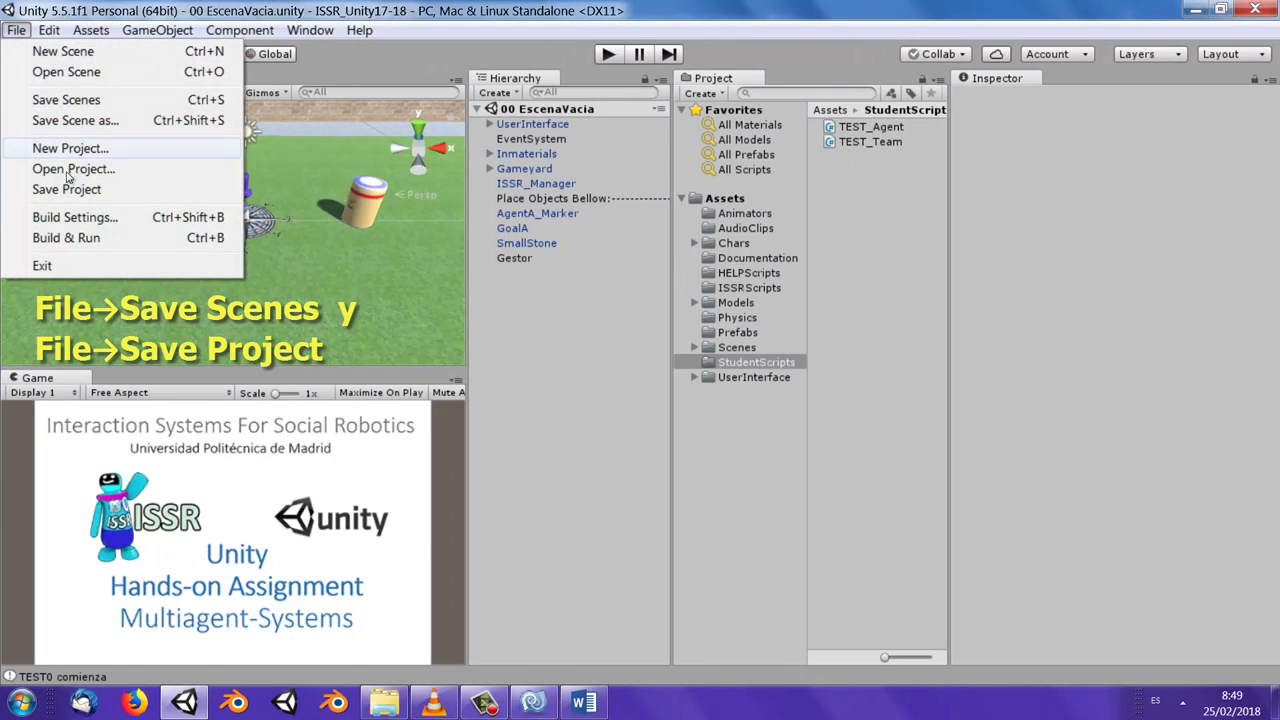
pyautogui.click(75, 189)
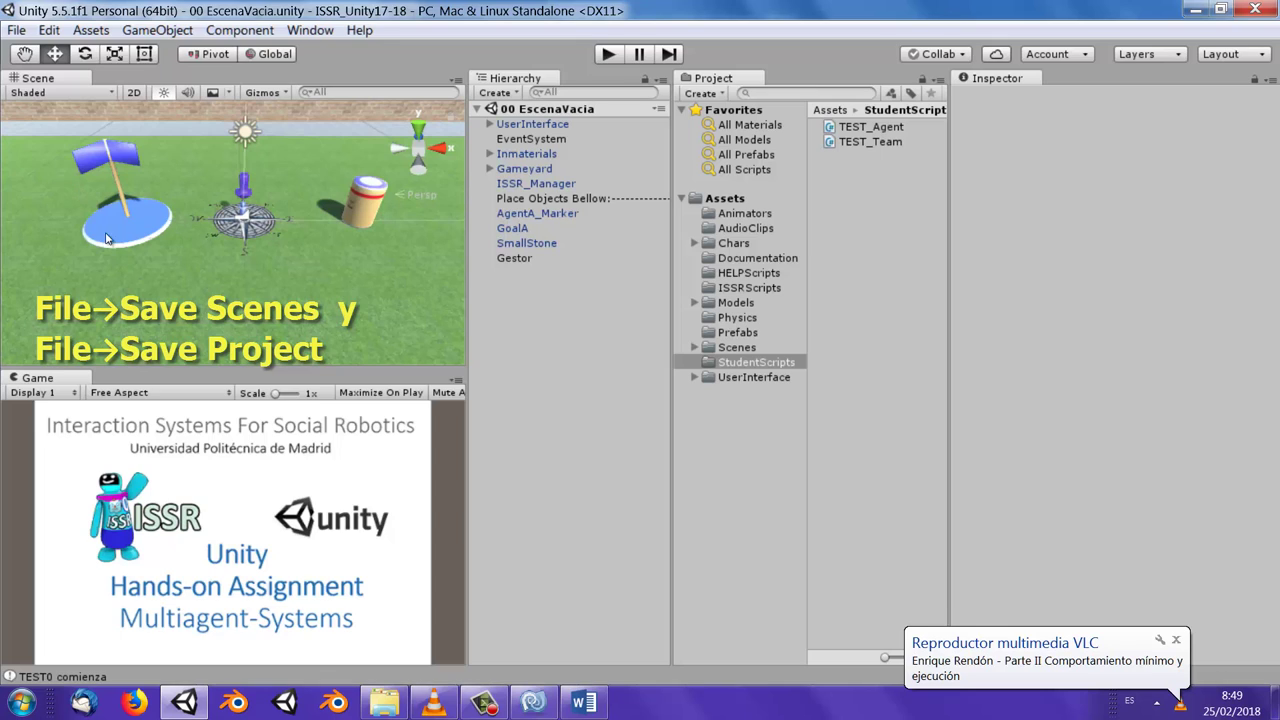